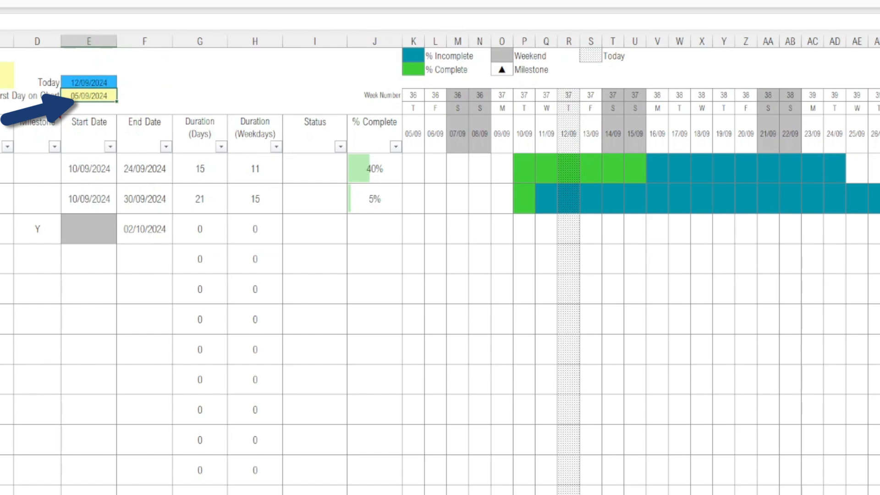
Step: Set the First Day on Chart date to 9/9/24
{"action": "type", "text": "9/9/24"}
{"action": "key", "text": "Return"}
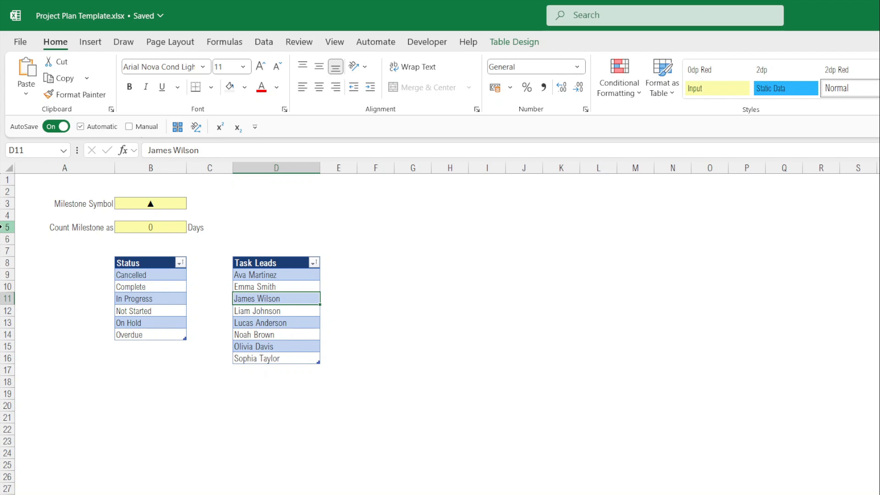
Step: Review the milestone symbol, the milestone day count setting and the Status list in the master data
{"action": "left_click", "coordinate": [185, 205]}
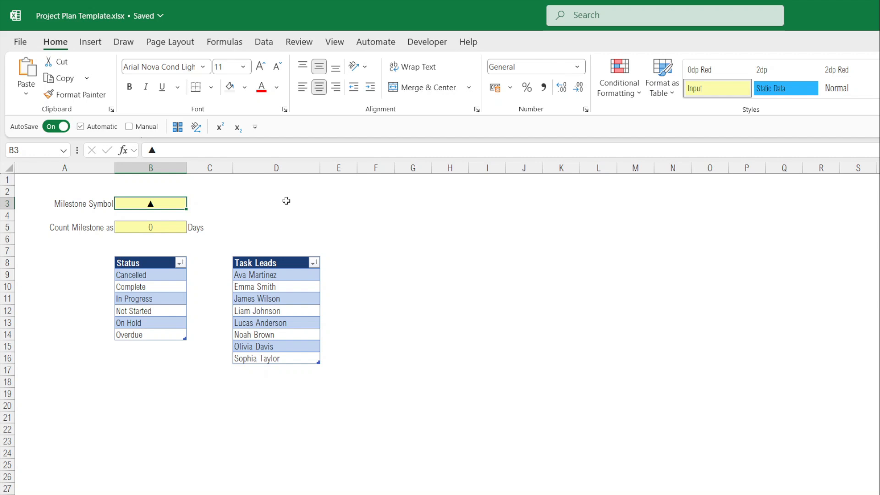
{"action": "key", "text": "Down"}
{"action": "key", "text": "Down"}
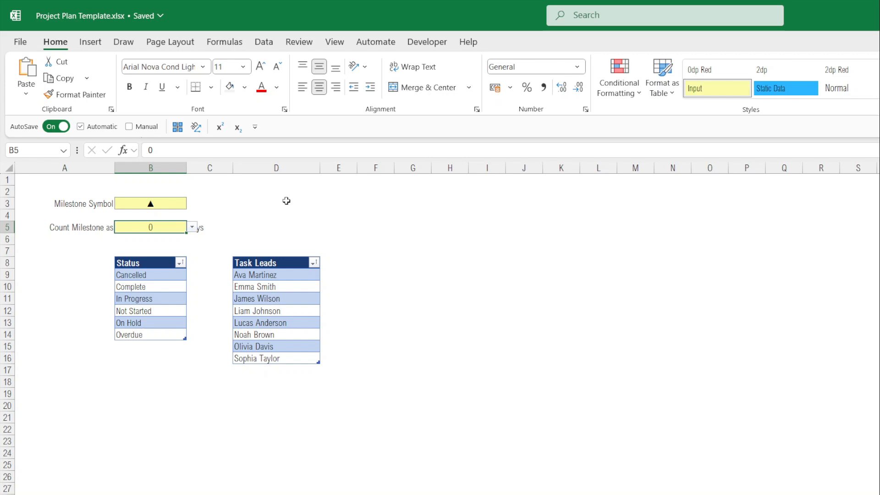
{"action": "key", "text": "Down"}
{"action": "key", "text": "Down"}
{"action": "key", "text": "Down"}
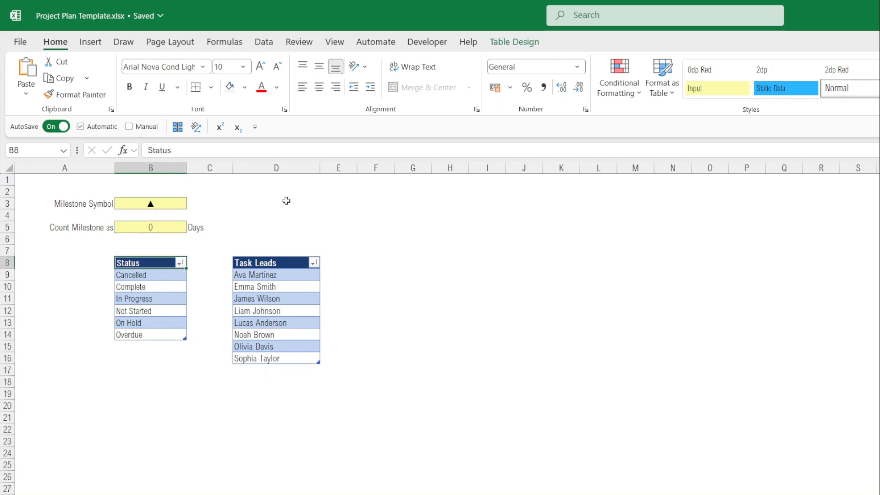
{"action": "key", "text": "Down"}
{"action": "key", "text": "Down"}
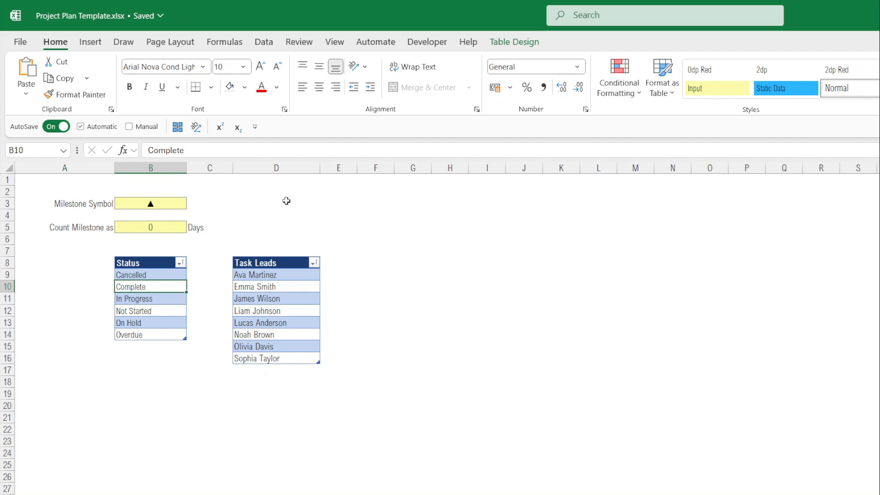
{"action": "key", "text": "Up"}
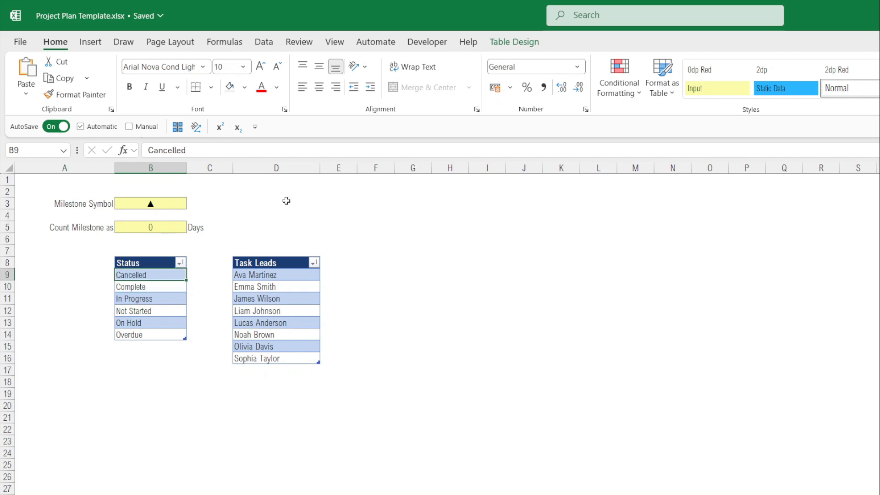
{"action": "key", "text": "Down"}
{"action": "key", "text": "Down"}
{"action": "key", "text": "Down"}
{"action": "key", "text": "Down"}
{"action": "key", "text": "Down"}
Step: Look through the Task Leads list in the master data, down to the first empty row below it
{"action": "key", "text": "Right"}
{"action": "key", "text": "Right"}
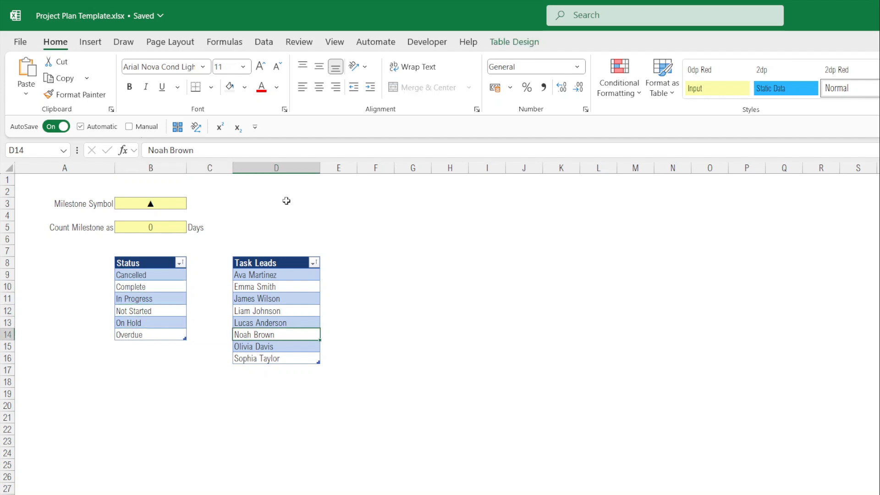
{"action": "key", "text": "Up"}
{"action": "key", "text": "Up"}
{"action": "key", "text": "Up"}
{"action": "key", "text": "Up"}
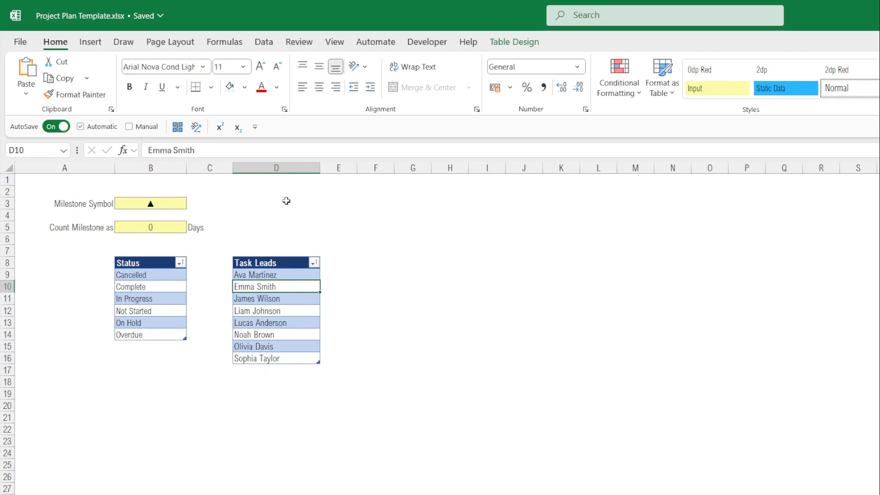
{"action": "key", "text": "Down"}
{"action": "key", "text": "Down"}
{"action": "key", "text": "Down"}
{"action": "key", "text": "Down"}
{"action": "key", "text": "Down"}
{"action": "key", "text": "Down"}
{"action": "key", "text": "Down"}
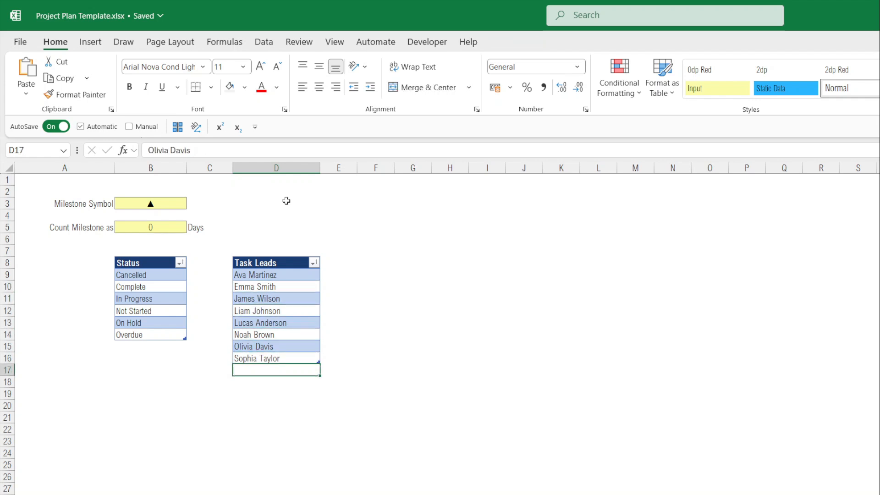
{"action": "key", "text": "Left"}
{"action": "key", "text": "Left"}
{"action": "key", "text": "Up"}
{"action": "key", "text": "Up"}
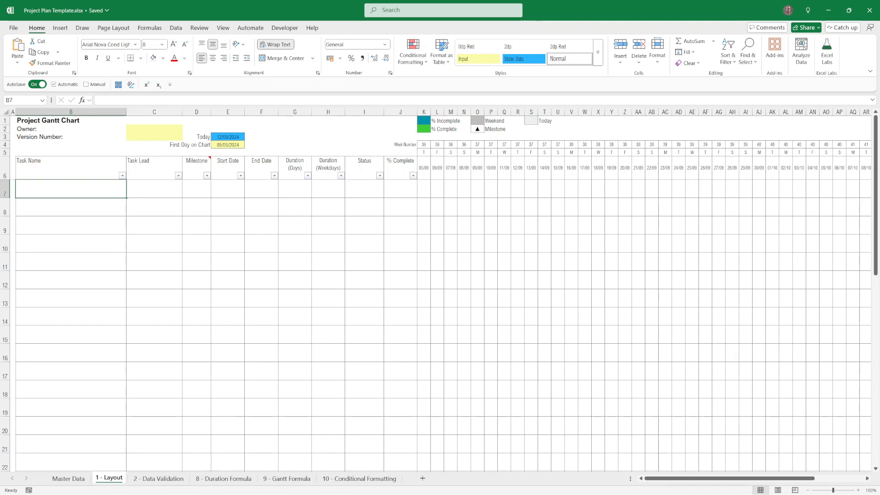
Step: Review the Gantt table's column headings on the layout sheet, from Task Name across to % Complete
{"action": "left_click", "coordinate": [71, 168]}
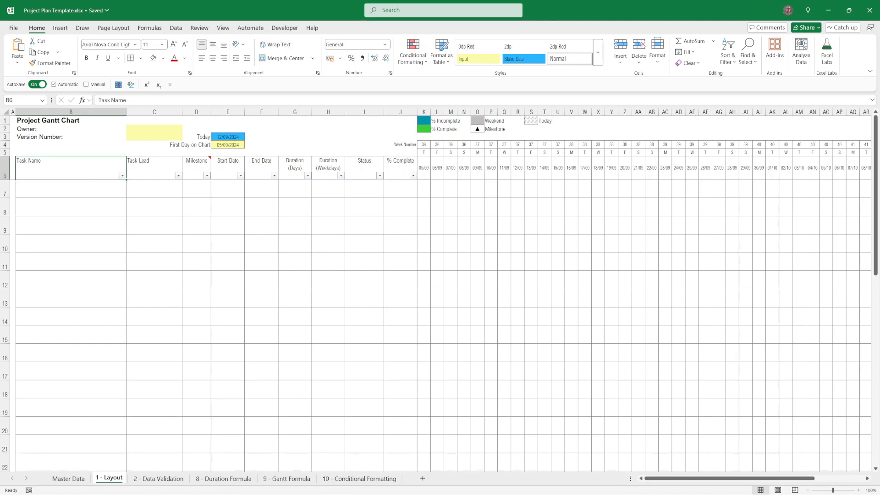
{"action": "left_click", "coordinate": [154, 167]}
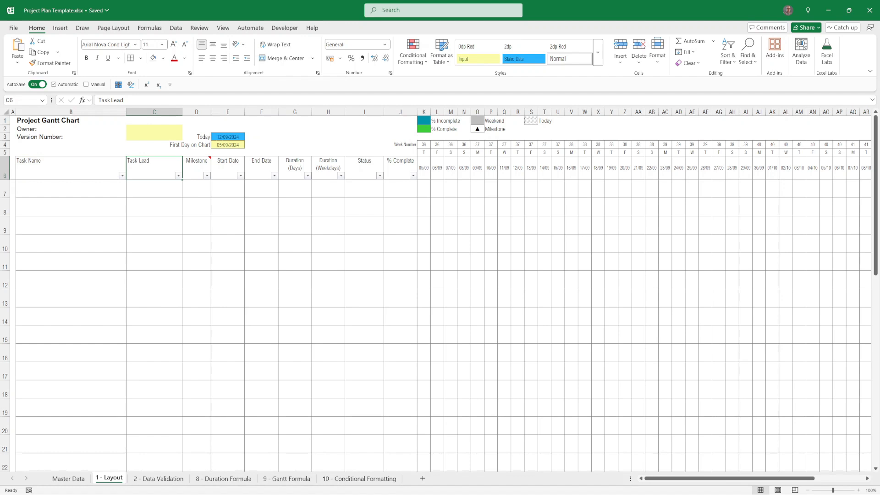
{"action": "key", "text": "Right"}
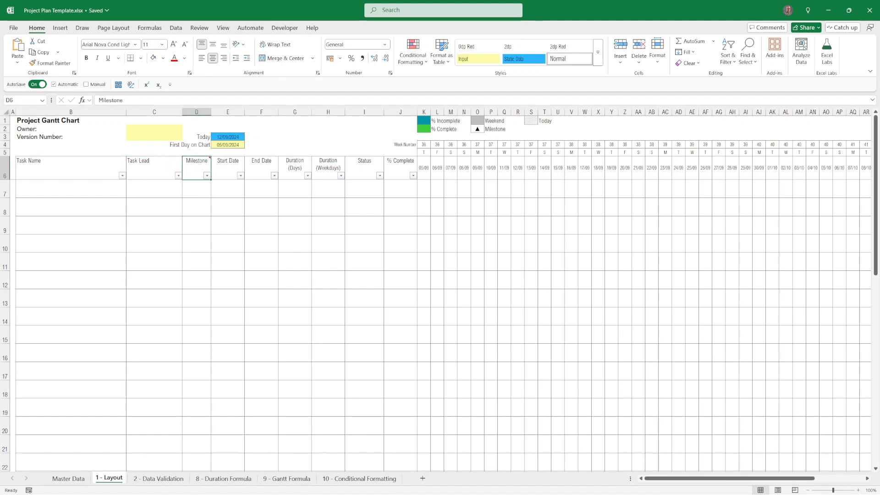
{"action": "mouse_move", "coordinate": [207, 160]}
{"action": "key", "text": "Right"}
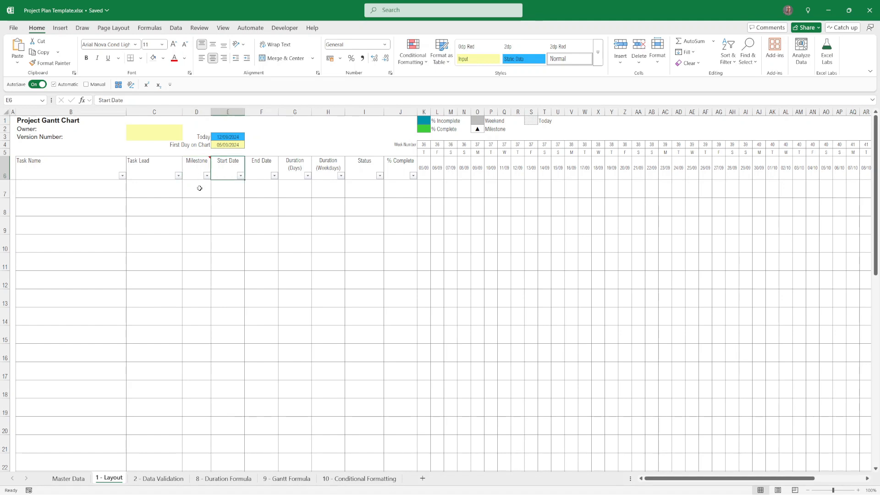
{"action": "key", "text": "Right"}
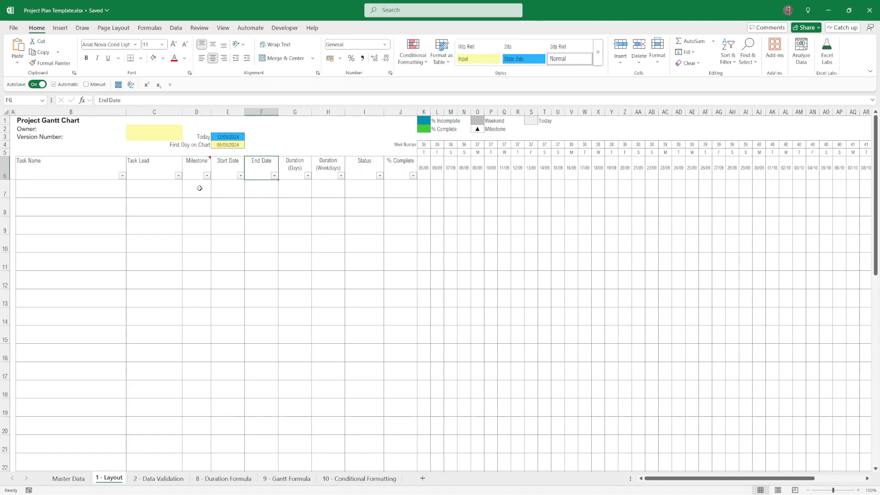
{"action": "key", "text": "Right"}
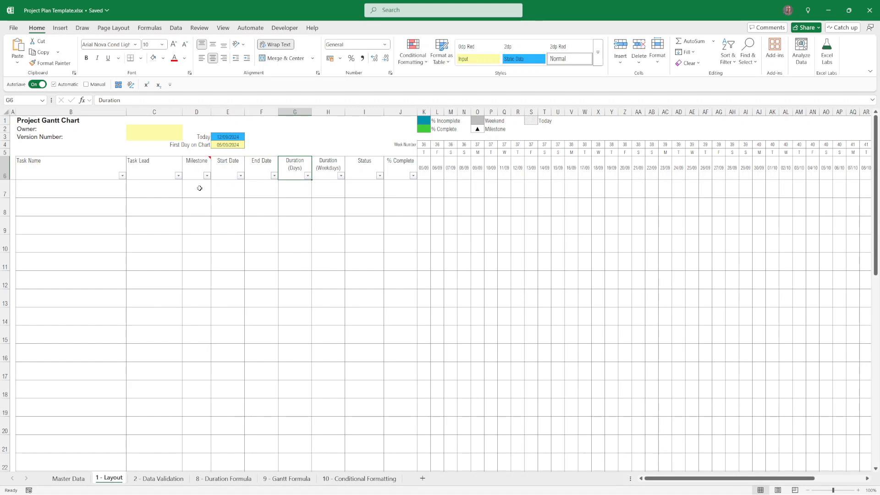
{"action": "key", "text": "Right"}
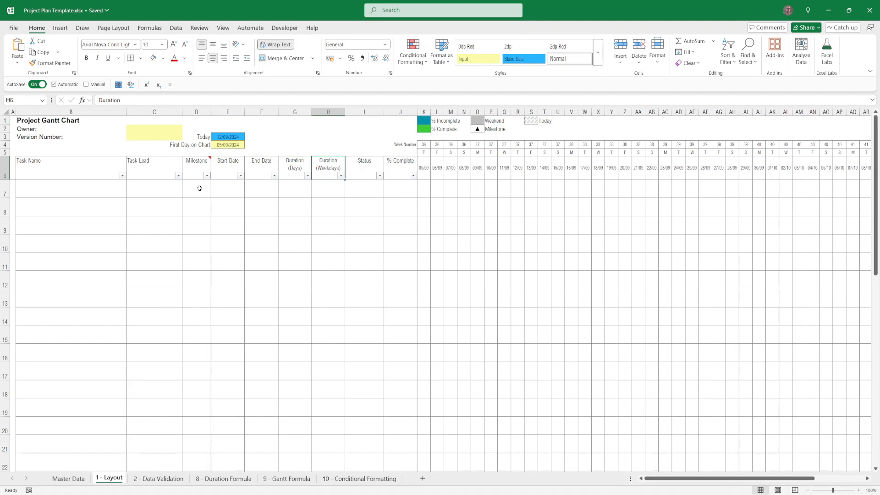
{"action": "key", "text": "Right"}
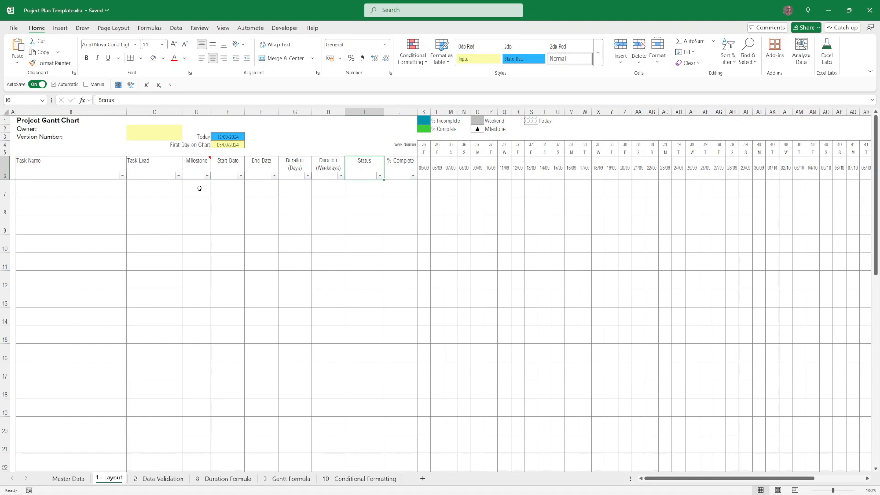
{"action": "key", "text": "Down"}
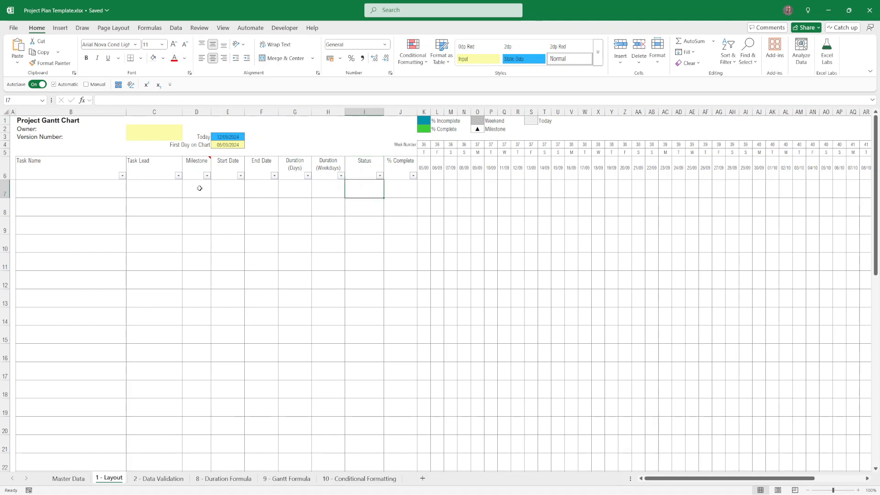
{"action": "key", "text": "Right"}
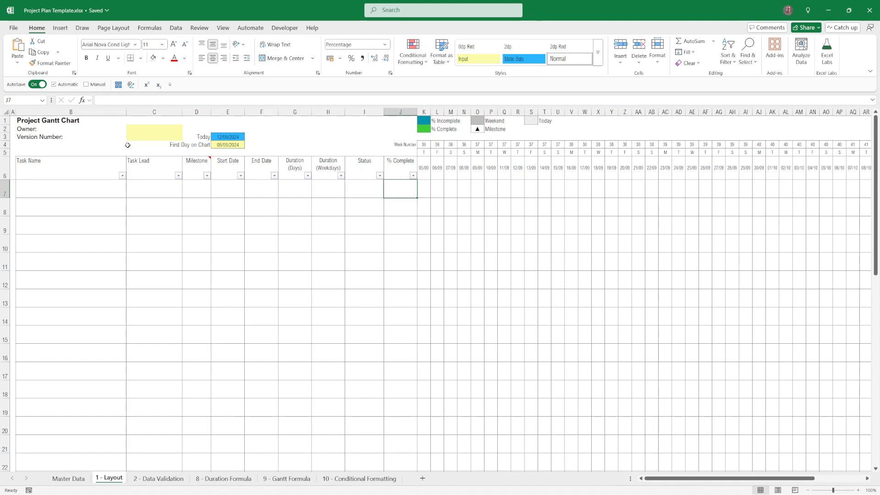
Step: Examine the Owner and Version Number input cells, the Today formula and the First Day on Chart date
{"action": "left_click_drag", "start_coordinate": [142, 128], "coordinate": [141, 136]}
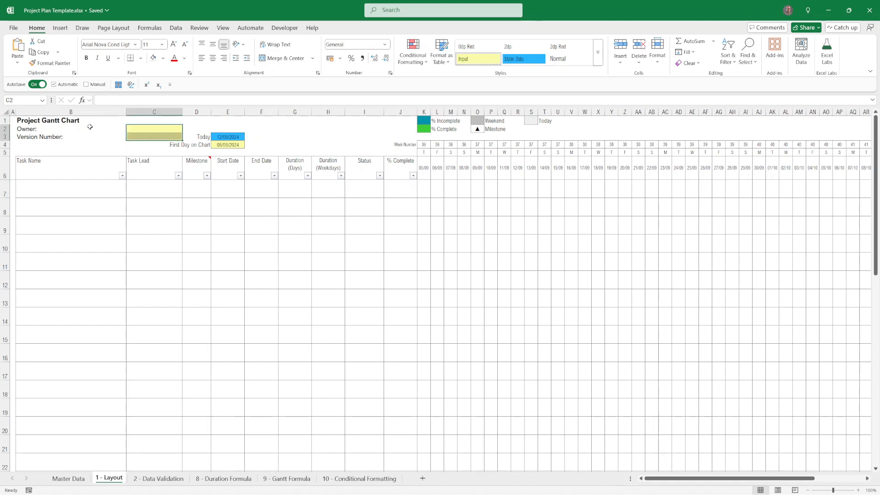
{"action": "left_click", "coordinate": [142, 131]}
{"action": "left_click", "coordinate": [141, 140]}
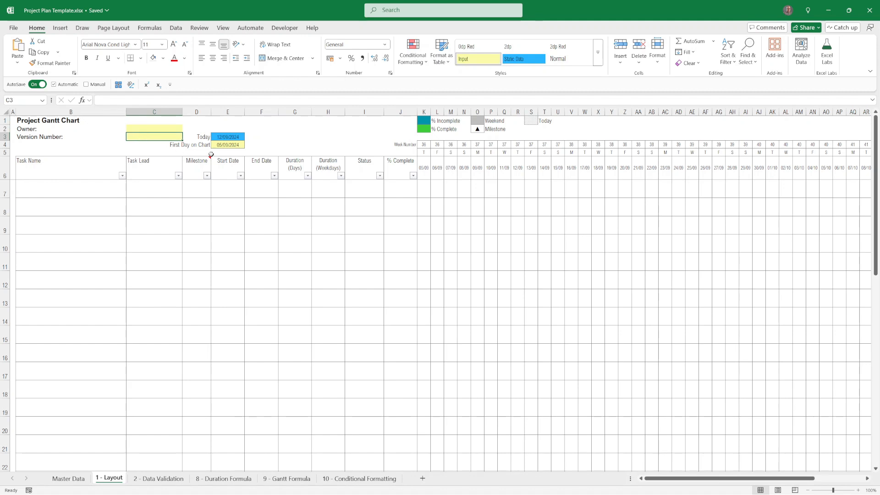
{"action": "left_click", "coordinate": [226, 138]}
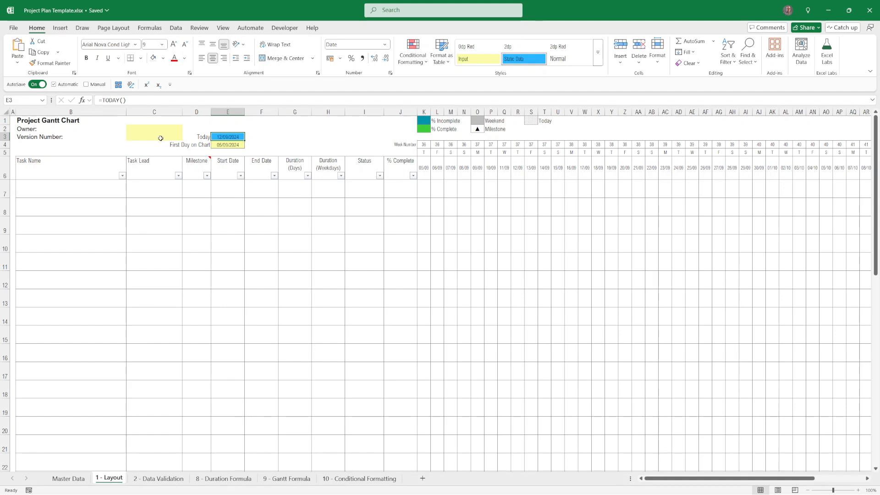
{"action": "left_click", "coordinate": [225, 144]}
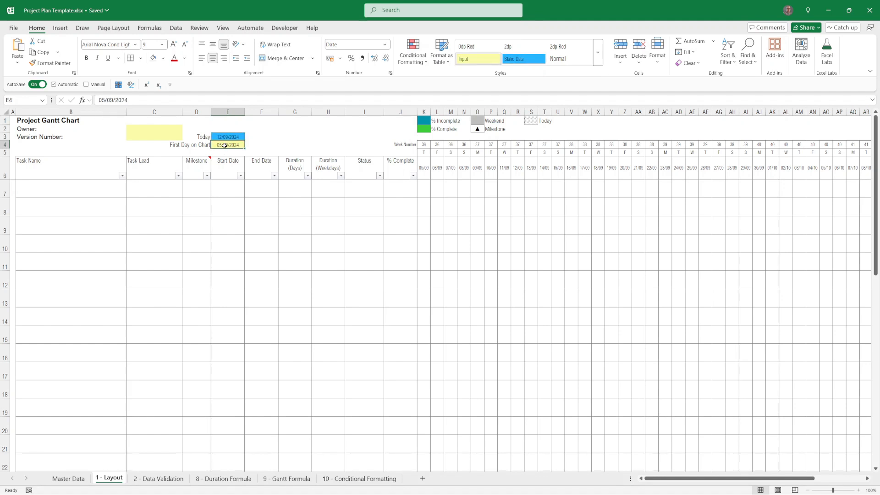
Step: Examine how the timeline dates in row 6 start from the First Day on Chart and continue across the columns
{"action": "left_click", "coordinate": [424, 166]}
{"action": "left_click", "coordinate": [422, 111]}
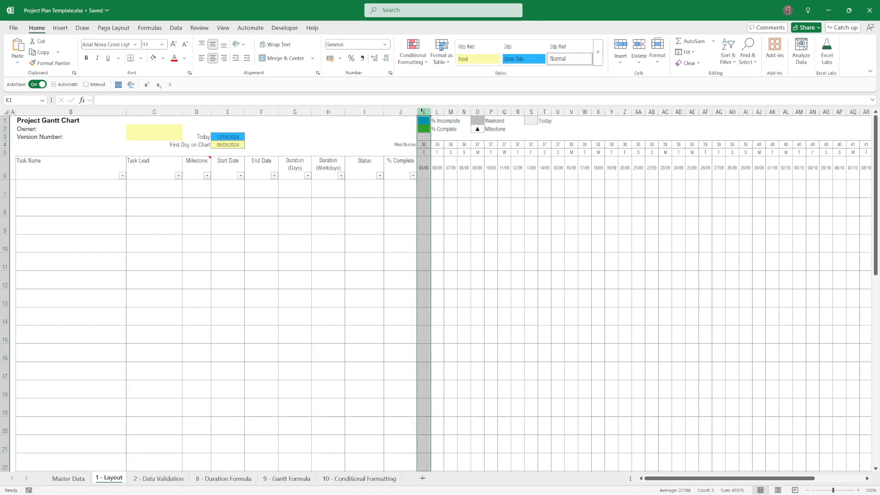
{"action": "left_click", "coordinate": [425, 167]}
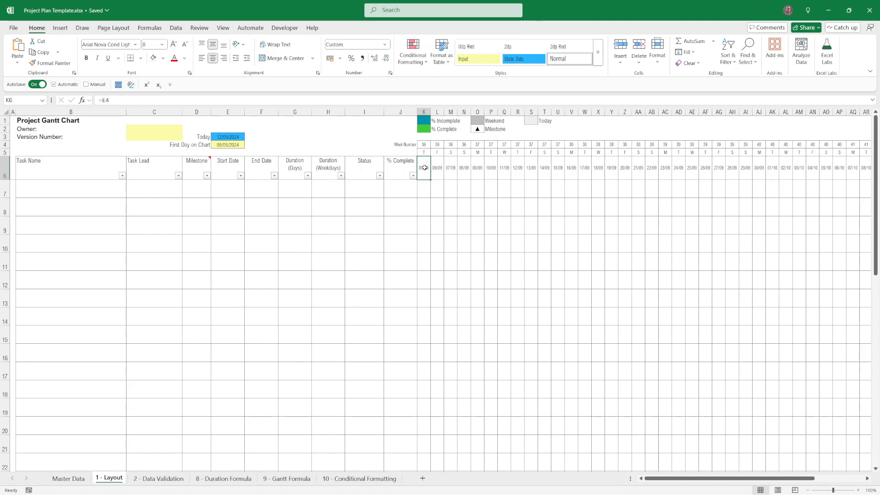
{"action": "left_click", "coordinate": [231, 144]}
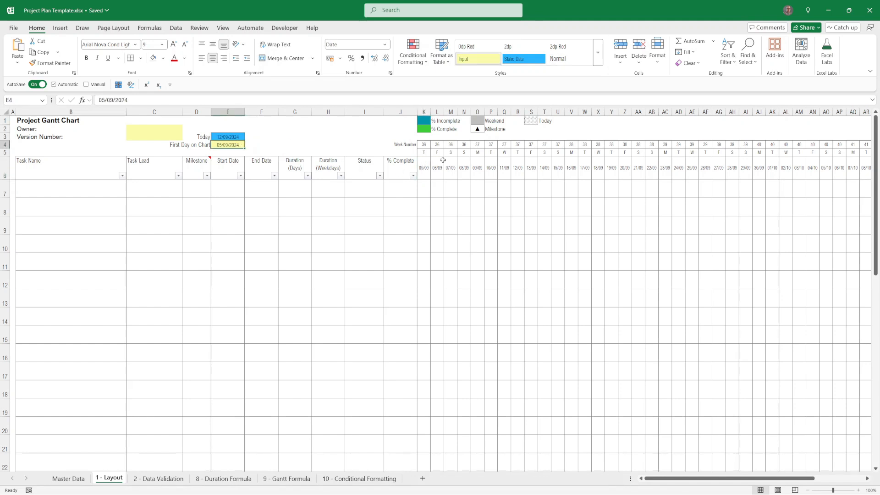
{"action": "left_click", "coordinate": [439, 169]}
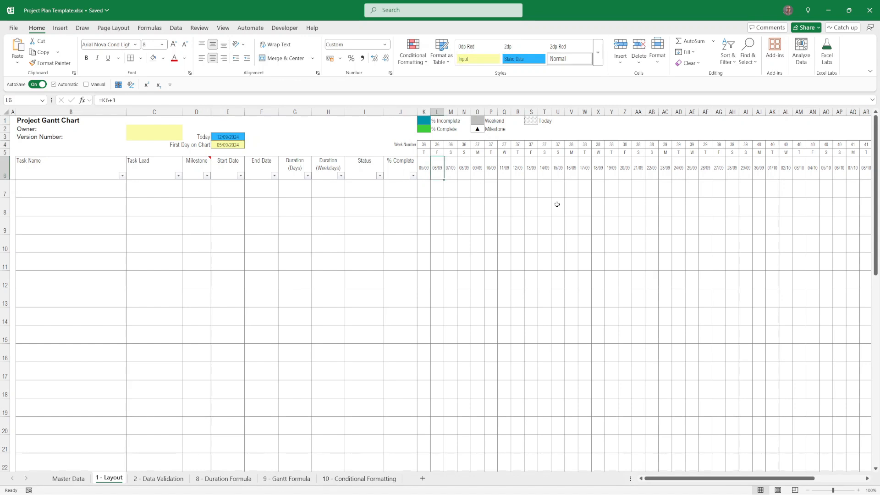
{"action": "key", "text": "Right"}
{"action": "key", "text": "Right"}
{"action": "key", "text": "Right"}
{"action": "key", "text": "Right"}
{"action": "key", "text": "Right"}
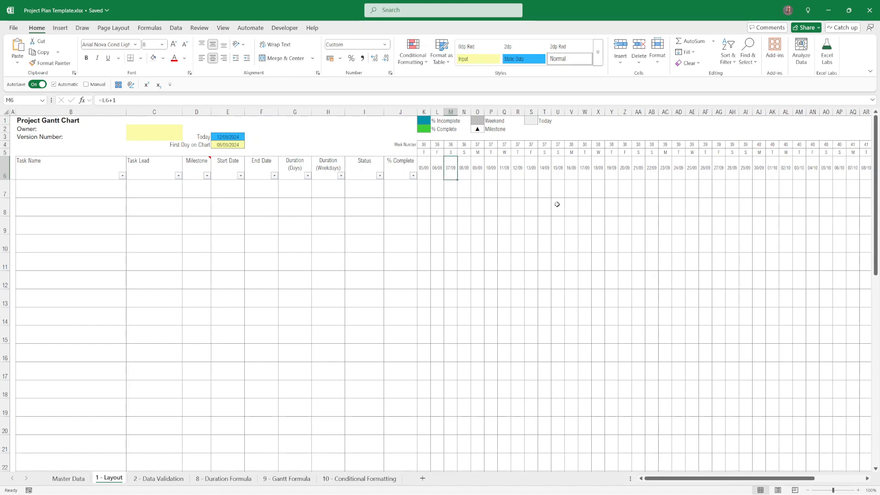
{"action": "key", "text": "Right"}
{"action": "key", "text": "Right"}
{"action": "key", "text": "Right"}
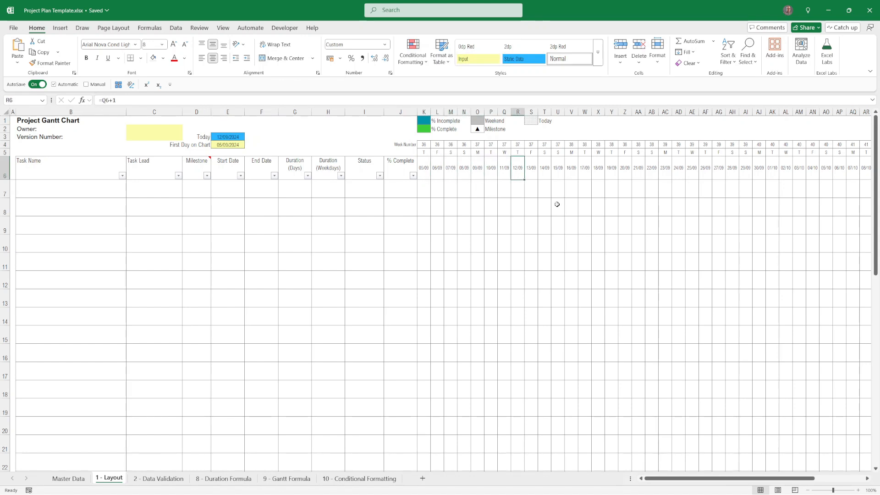
Step: Check the custom number format of the first timeline date in cell K6
{"action": "left_click", "coordinate": [422, 171]}
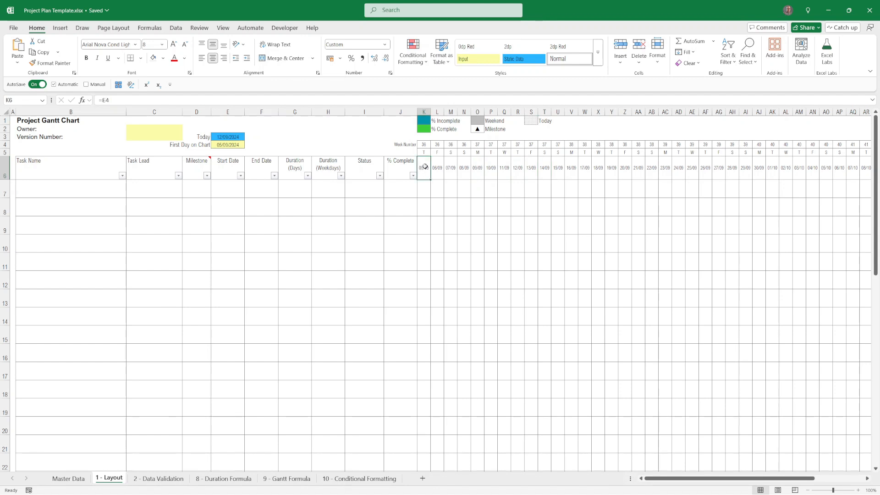
{"action": "right_click", "coordinate": [422, 170]}
{"action": "left_click", "coordinate": [457, 381]}
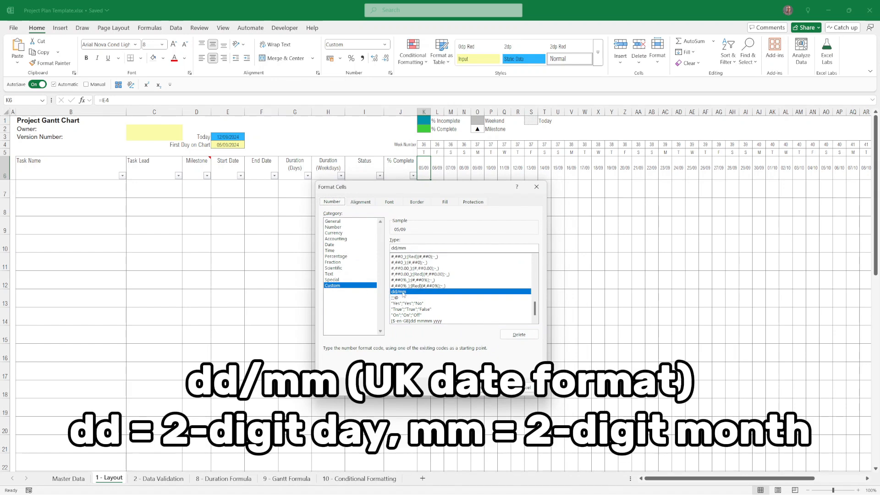
{"action": "left_click_drag", "start_coordinate": [426, 187], "coordinate": [272, 132]}
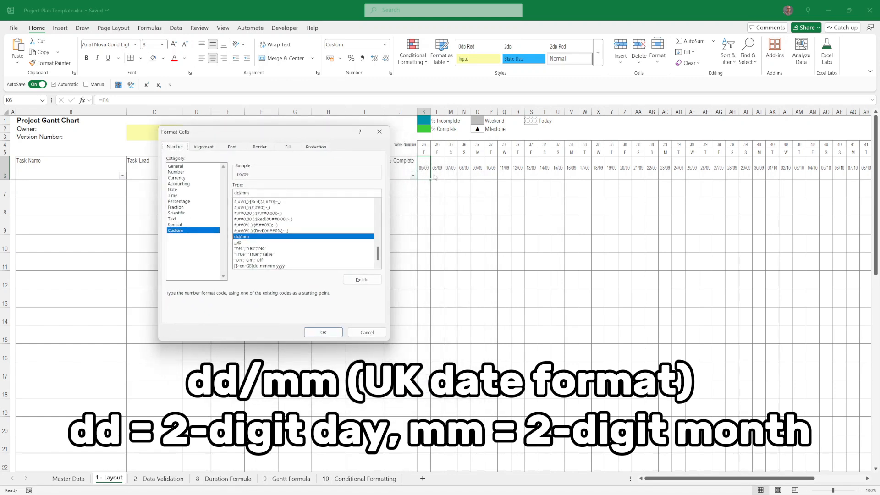
{"action": "key", "text": "Return"}
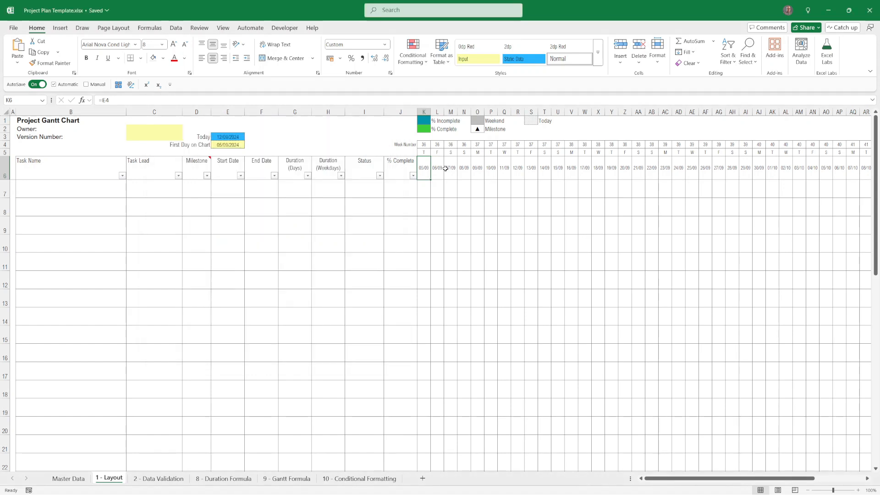
Step: Examine the weekday-letter formula in K5 and the ISO week number formula in K4 above the first timeline date
{"action": "left_click", "coordinate": [423, 152]}
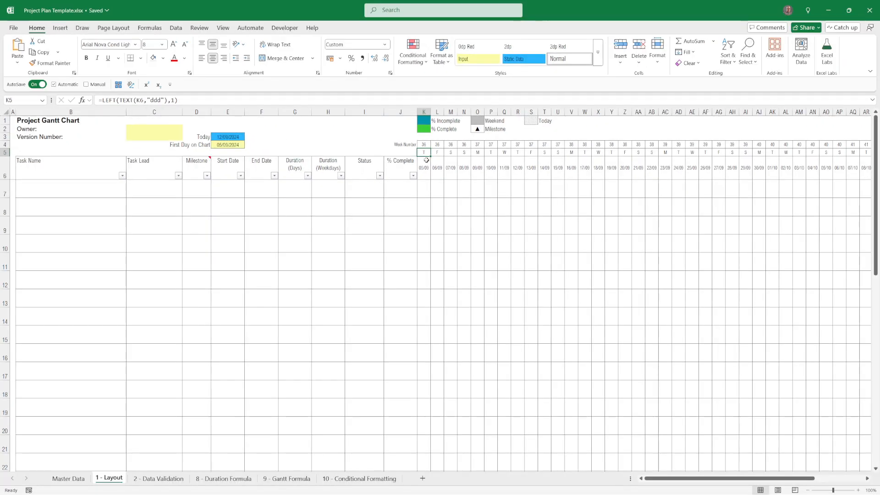
{"action": "left_click", "coordinate": [644, 221]}
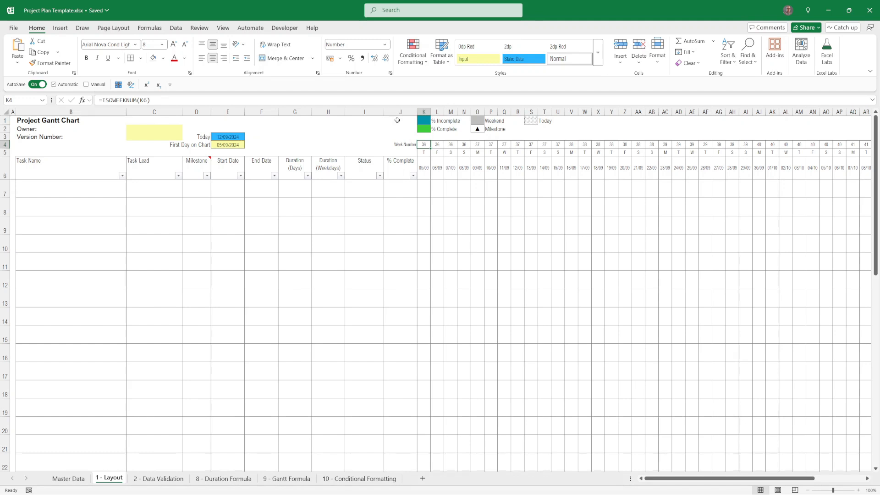
{"action": "left_click", "coordinate": [407, 117]}
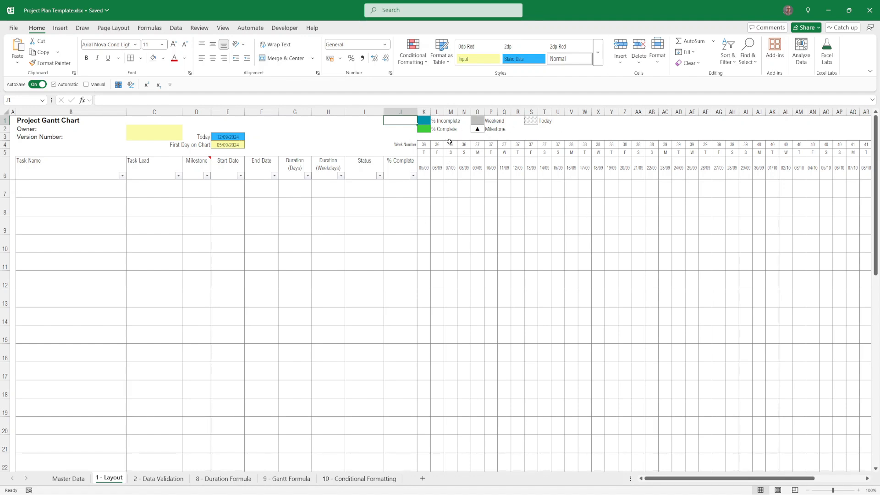
Step: Review the layout sheet's title, Task Name header and first task row, plus the week, weekday and date cells starting the timeline
{"action": "left_click", "coordinate": [59, 170]}
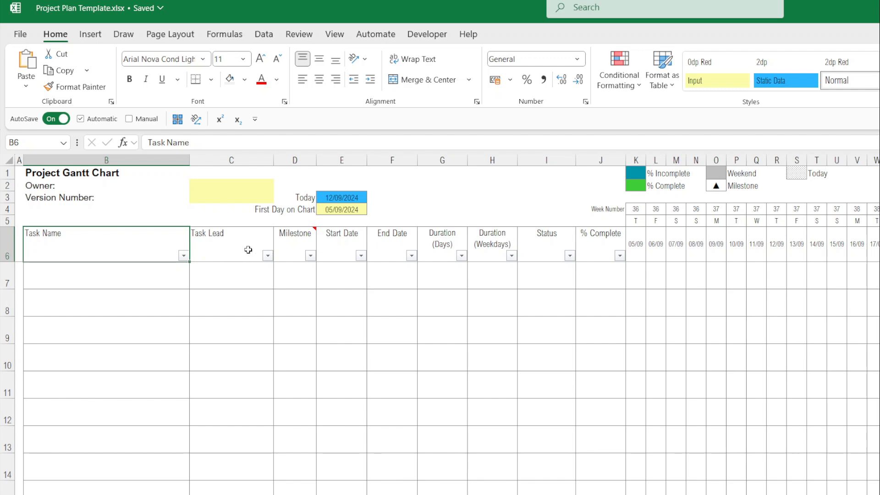
{"action": "mouse_move", "coordinate": [298, 252]}
{"action": "left_click", "coordinate": [85, 172]}
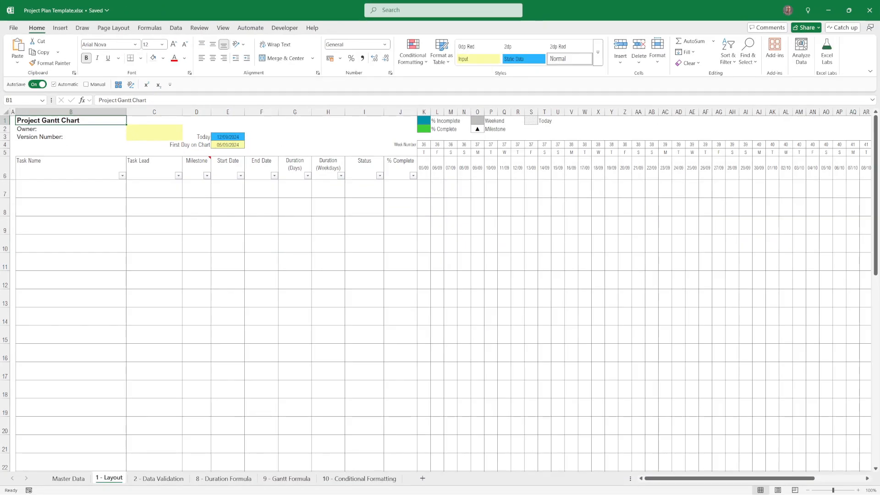
{"action": "left_click", "coordinate": [68, 190]}
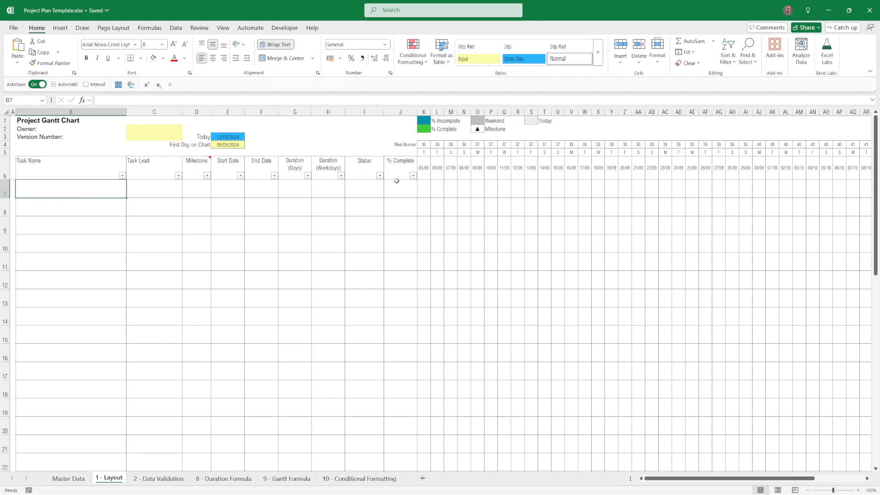
{"action": "left_click_drag", "start_coordinate": [423, 170], "coordinate": [437, 145]}
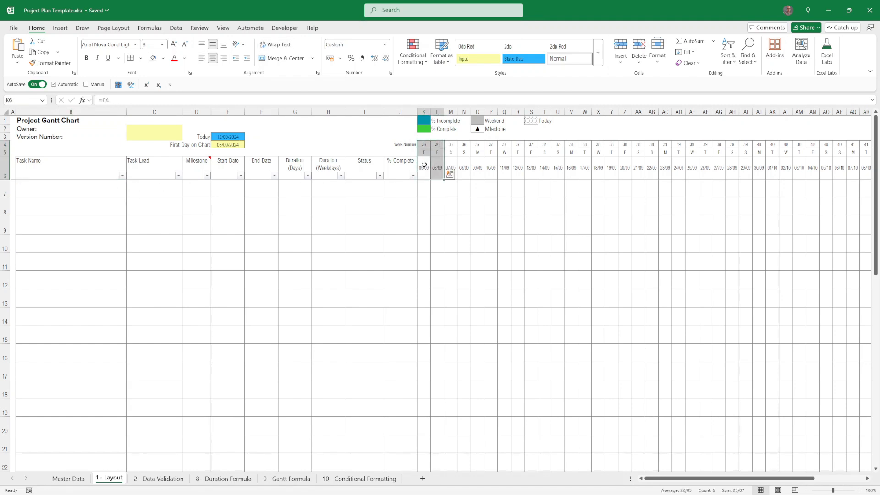
{"action": "left_click", "coordinate": [422, 170]}
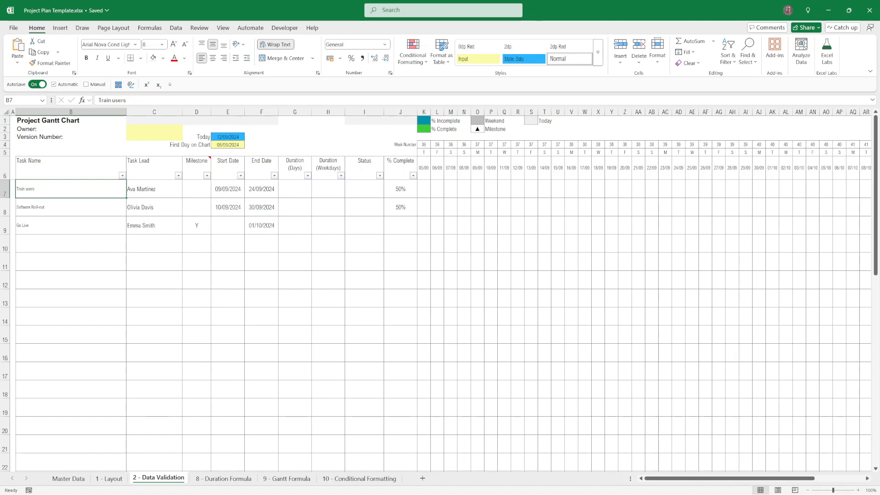
Step: On the 2 - Data Validation sheet, view the first task's Task Lead dropdown and inspect the validation rule behind it
{"action": "left_click", "coordinate": [164, 194]}
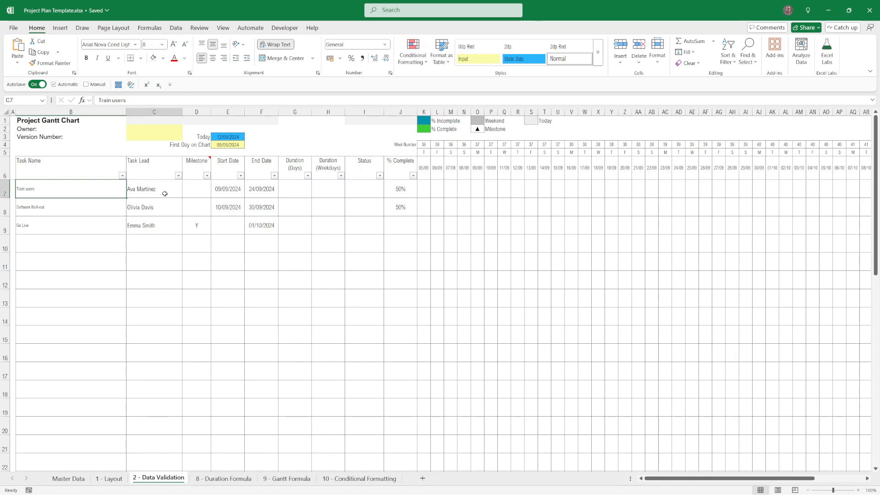
{"action": "left_click", "coordinate": [186, 195]}
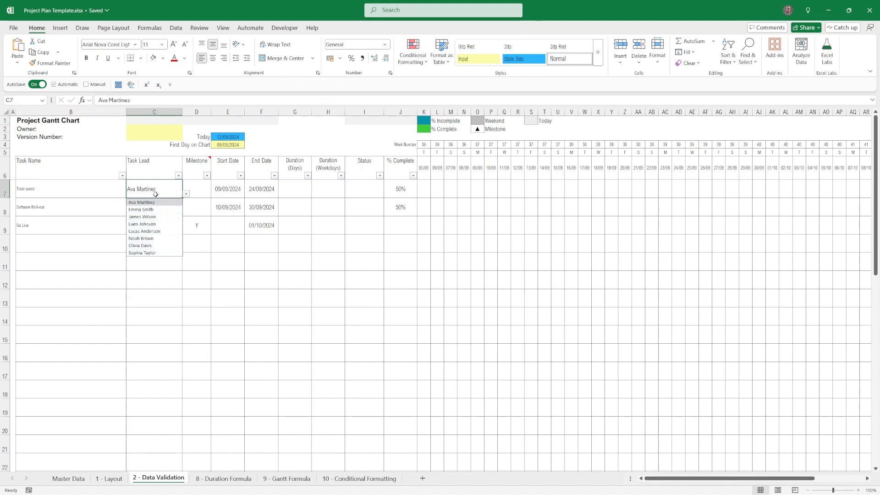
{"action": "left_click", "coordinate": [155, 191]}
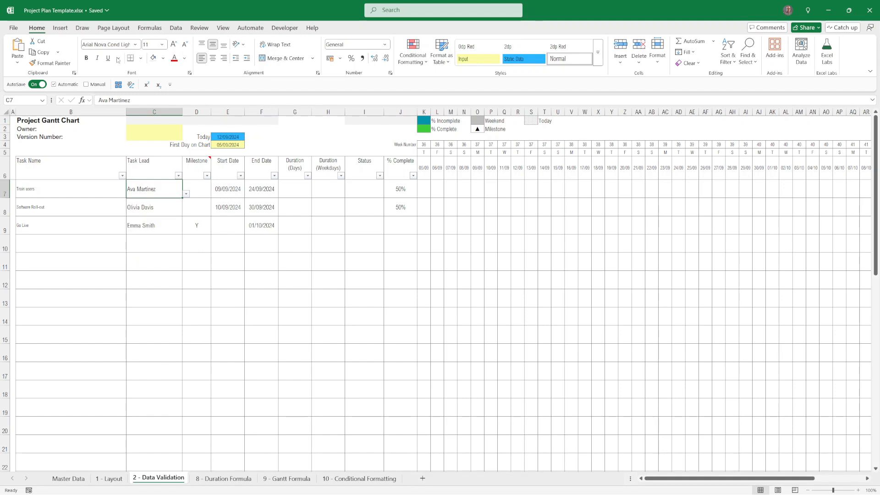
{"action": "left_click", "coordinate": [175, 28]}
{"action": "left_click", "coordinate": [573, 59]}
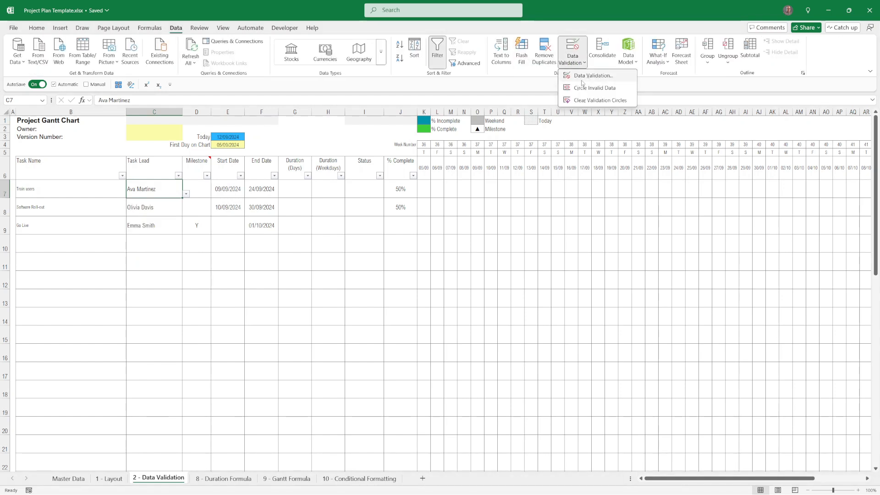
{"action": "left_click", "coordinate": [581, 75]}
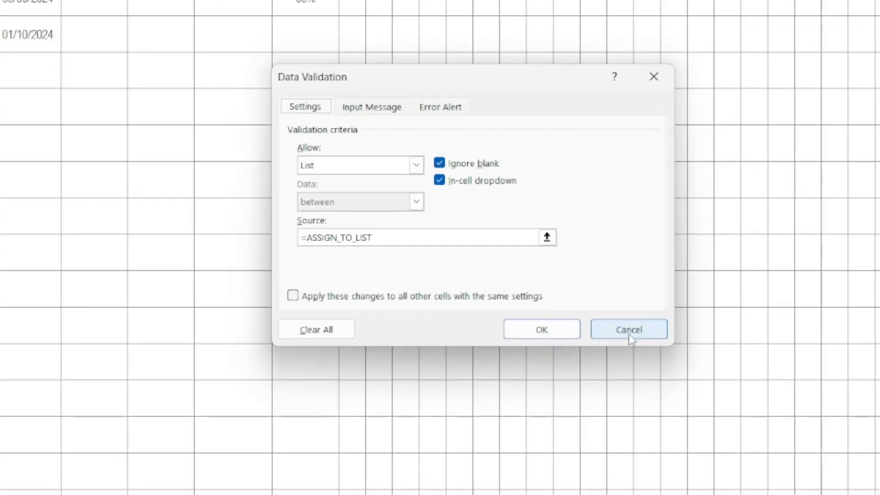
{"action": "left_click", "coordinate": [628, 334]}
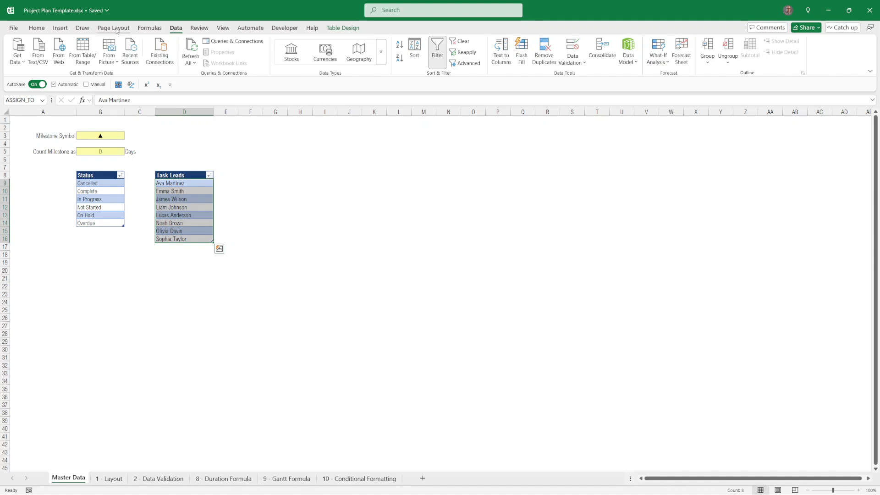
Step: Examine the Task Leads table on the Master Data sheet and check how its named list is defined in the Name Manager
{"action": "left_click_drag", "start_coordinate": [187, 183], "coordinate": [193, 241]}
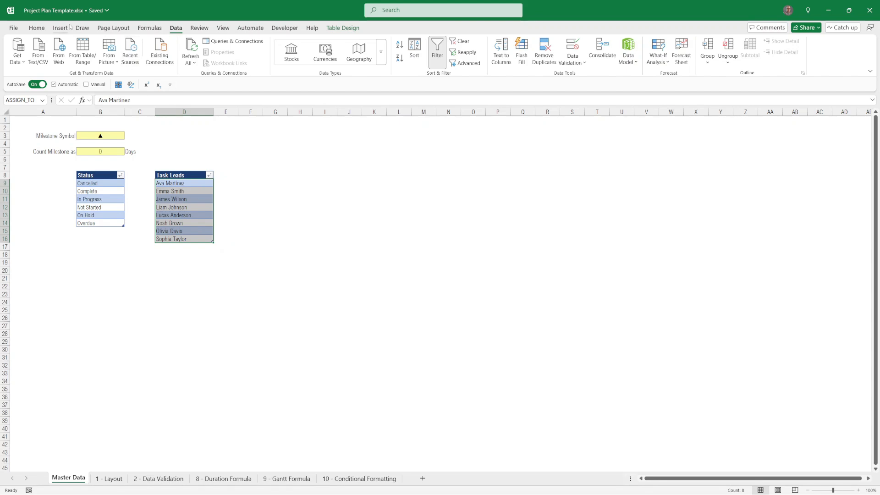
{"action": "left_click", "coordinate": [153, 29]}
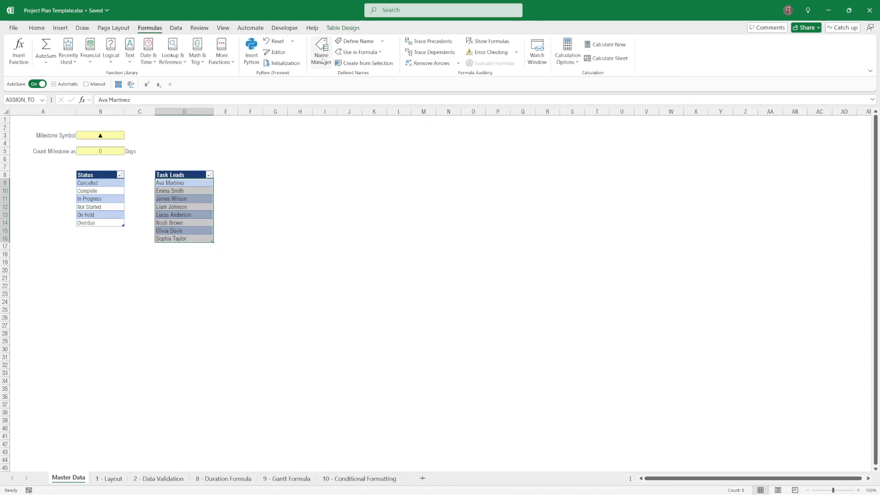
{"action": "key", "text": "ctrl+F3"}
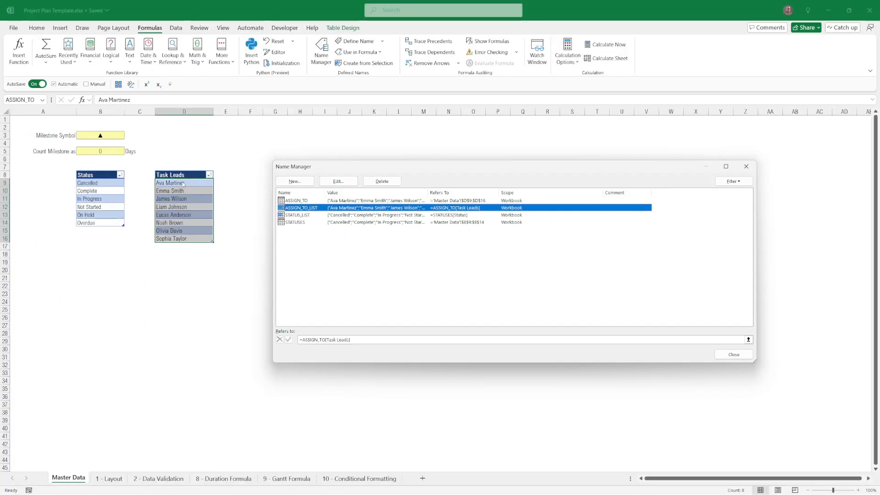
{"action": "left_click", "coordinate": [746, 167]}
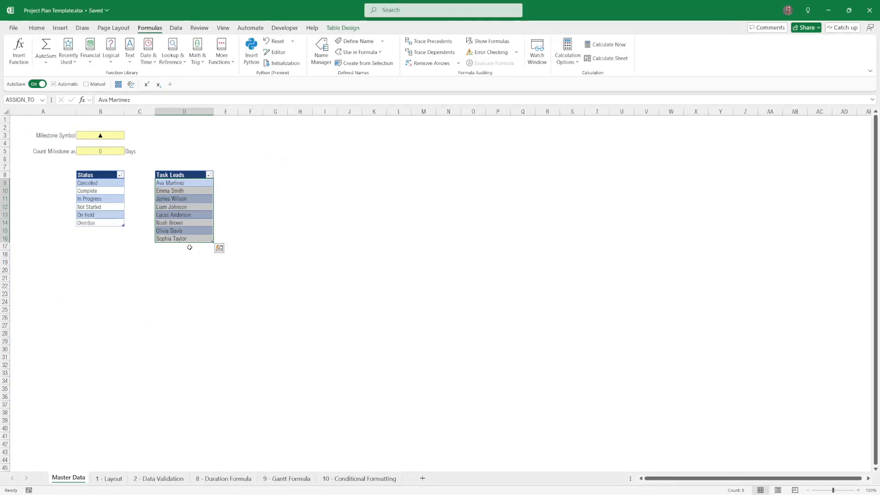
{"action": "left_click", "coordinate": [189, 247]}
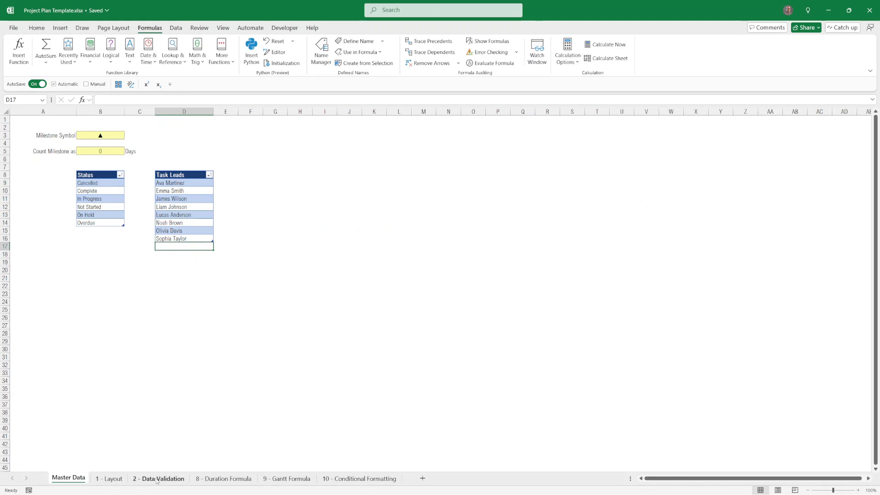
Step: Return to the 2 - Data Validation sheet and inspect the Milestone dropdown and its validation source for the first task
{"action": "left_click", "coordinate": [156, 479]}
{"action": "left_click", "coordinate": [200, 188]}
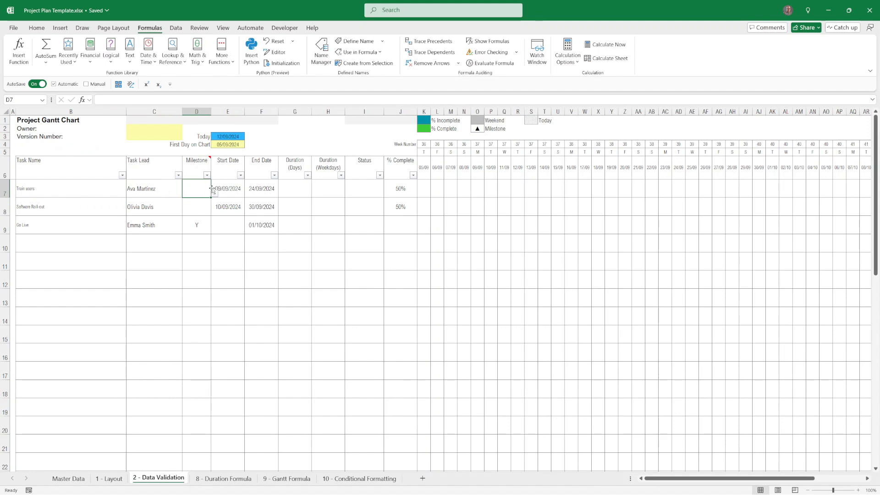
{"action": "left_click", "coordinate": [214, 194]}
{"action": "left_click", "coordinate": [199, 186]}
{"action": "left_click", "coordinate": [176, 28]}
{"action": "left_click", "coordinate": [572, 60]}
{"action": "left_click", "coordinate": [588, 78]}
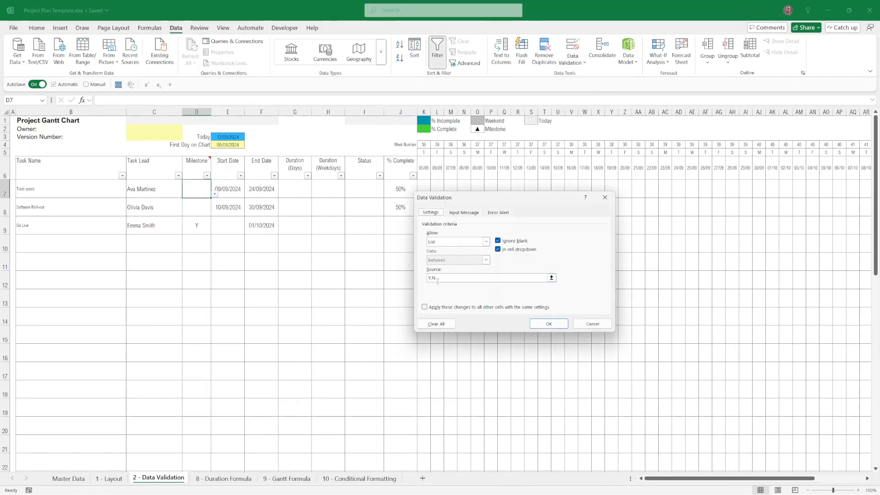
{"action": "left_click_drag", "start_coordinate": [439, 278], "coordinate": [429, 279]}
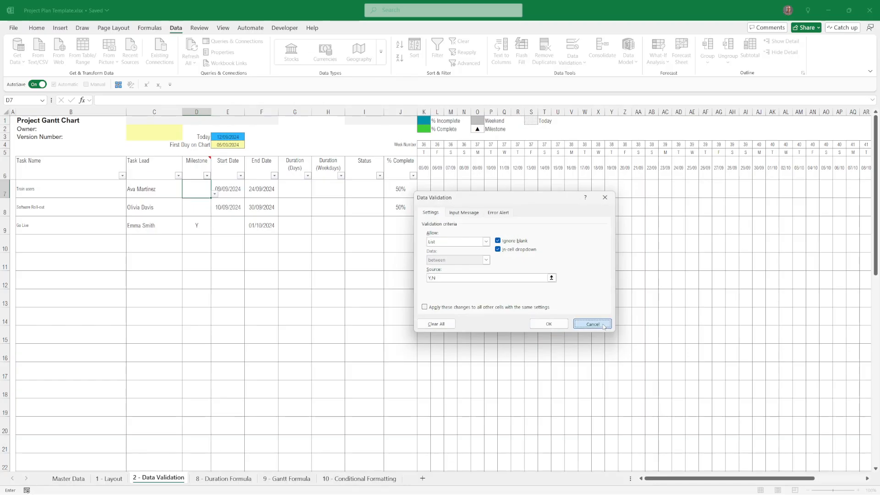
{"action": "left_click", "coordinate": [657, 400]}
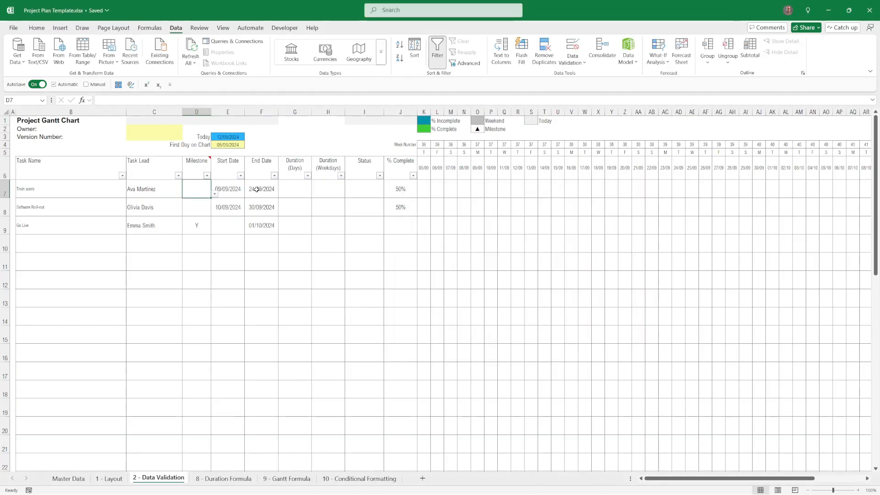
Step: Inspect the date validation rule of the first task's Start Date, including the available comparison options
{"action": "left_click", "coordinate": [10, 131]}
{"action": "left_click", "coordinate": [572, 59]}
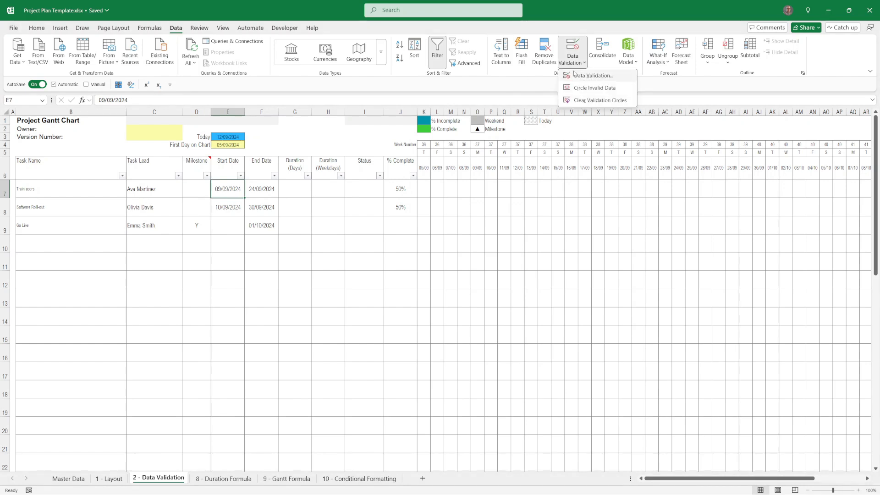
{"action": "left_click", "coordinate": [591, 75]}
{"action": "left_click_drag", "start_coordinate": [467, 199], "coordinate": [348, 138]}
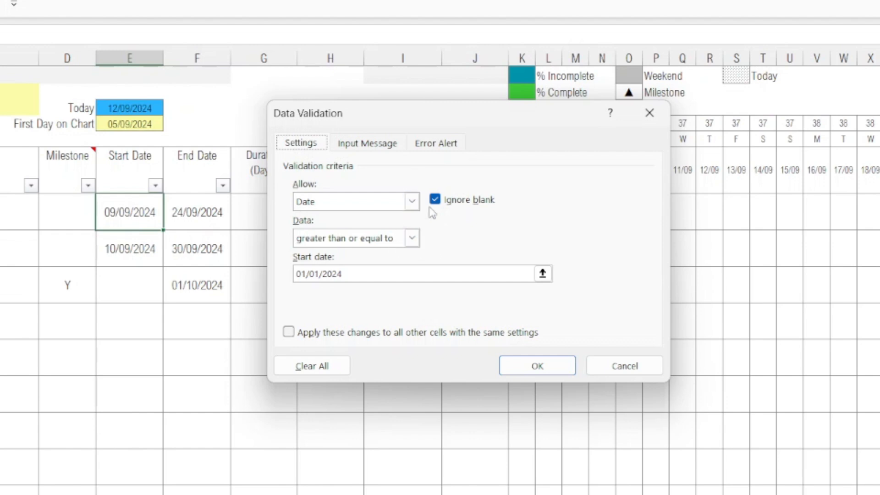
{"action": "left_click", "coordinate": [412, 239]}
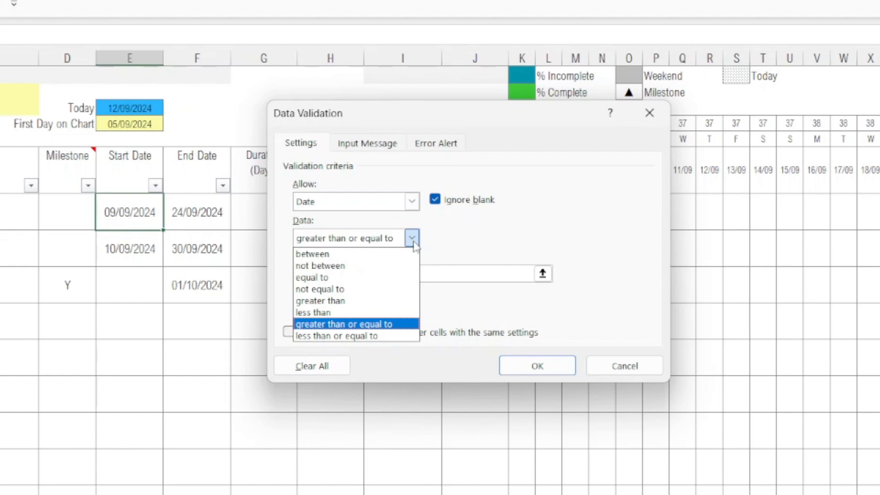
{"action": "left_click", "coordinate": [412, 239]}
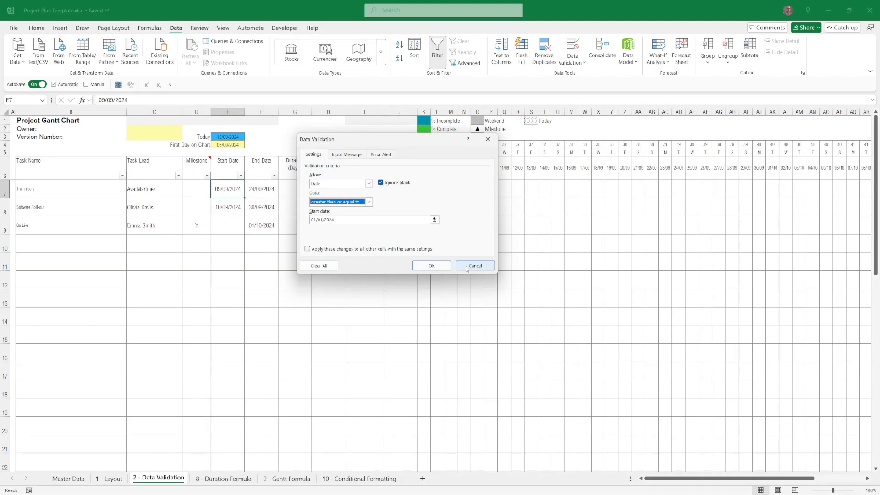
{"action": "left_click", "coordinate": [537, 366]}
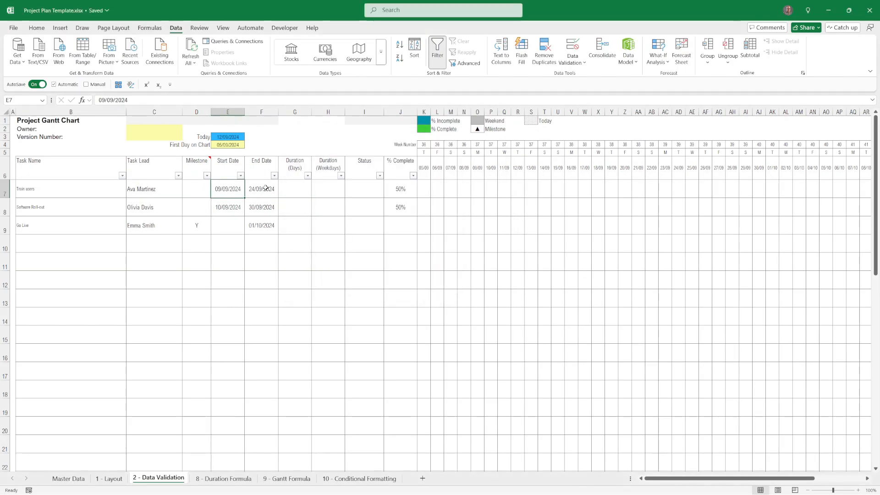
Step: Inspect the validation rule that ties the first task's End Date to its Start Date
{"action": "left_click", "coordinate": [265, 188]}
{"action": "left_click", "coordinate": [572, 58]}
{"action": "left_click", "coordinate": [578, 74]}
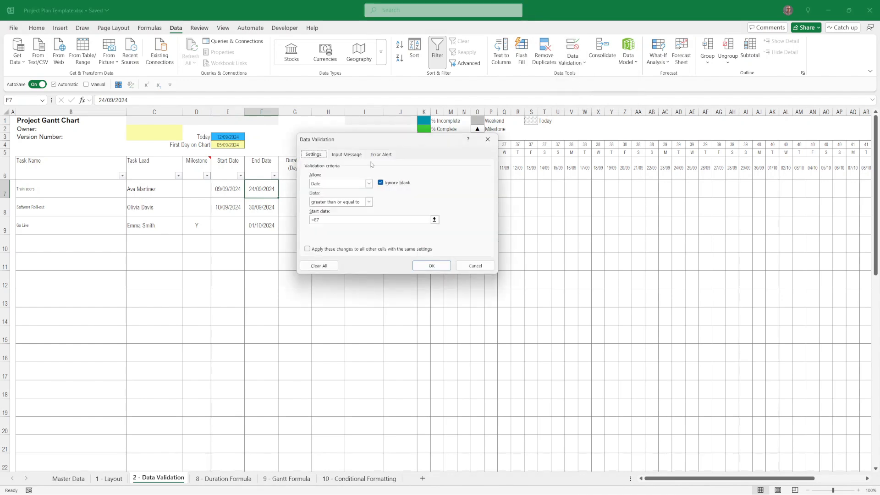
{"action": "left_click_drag", "start_coordinate": [347, 141], "coordinate": [340, 156]}
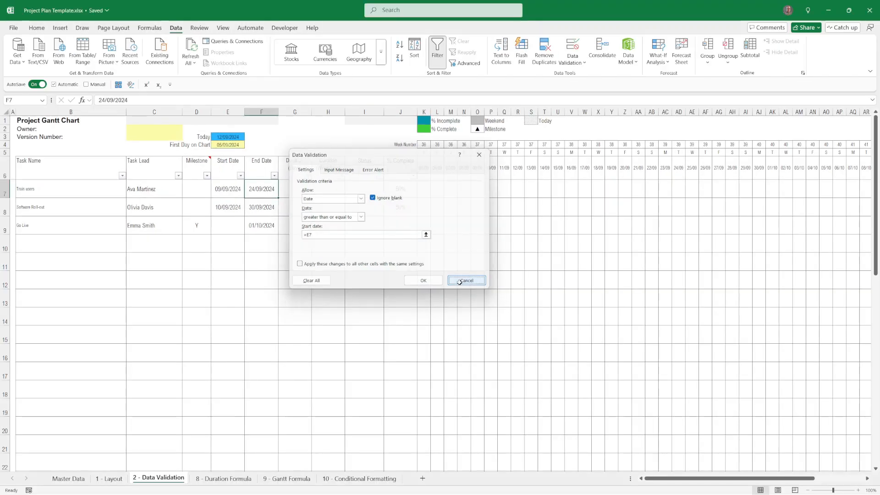
{"action": "left_click", "coordinate": [460, 281]}
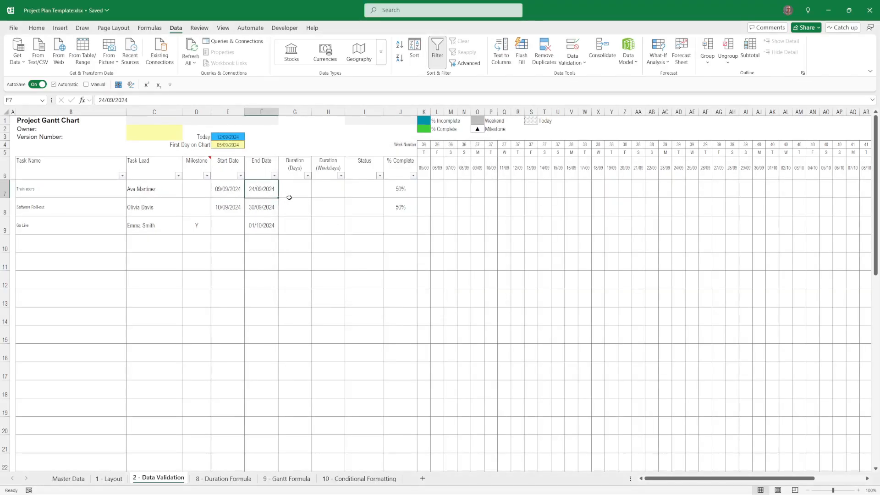
Step: Try to enter 8/9/24 as the first task's End Date to test the validation rule
{"action": "type", "text": "8/9/24"}
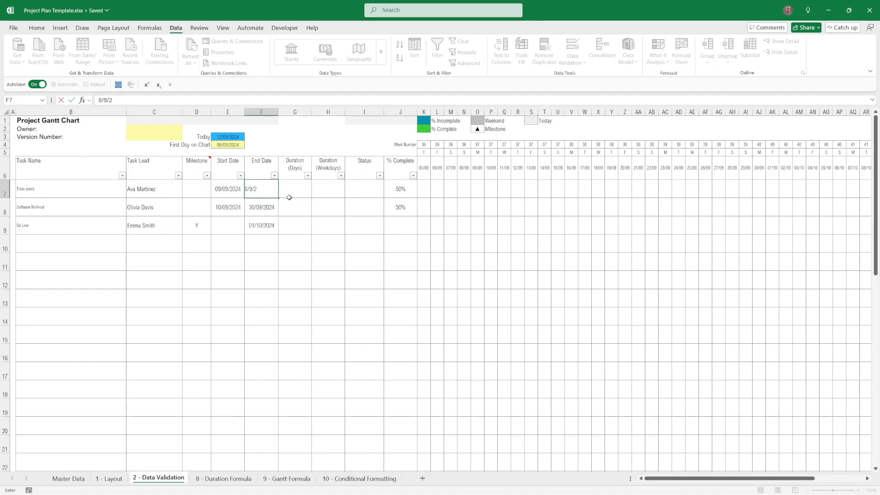
{"action": "key", "text": "Return"}
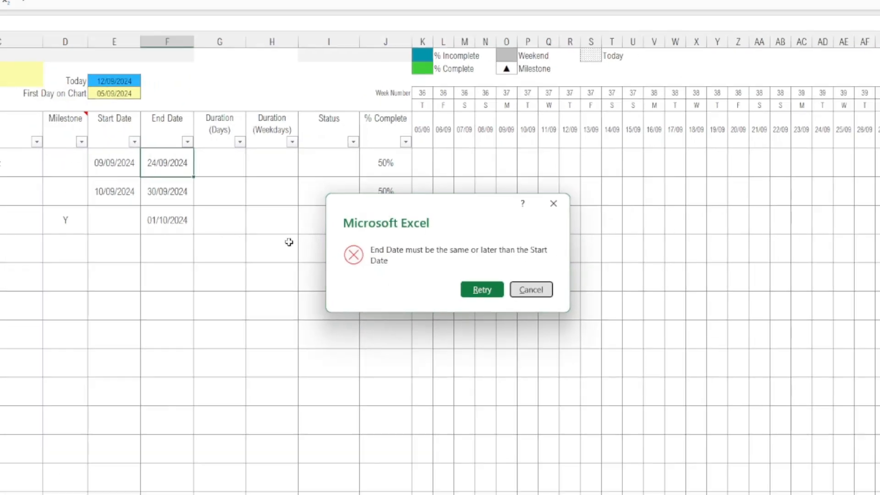
{"action": "left_click", "coordinate": [559, 305]}
Step: Set the End Date of the Train users task to 10/09/2024
{"action": "type", "text": "10/"}
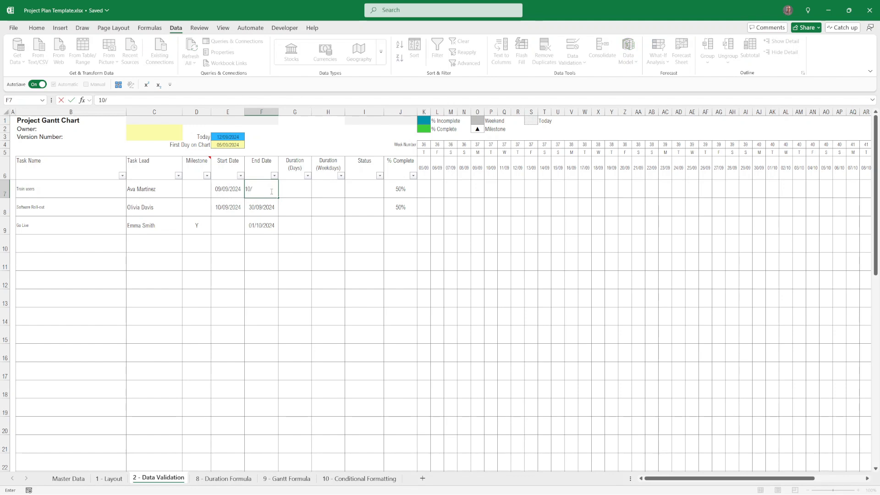
{"action": "type", "text": "09/2024"}
{"action": "key", "text": "Return"}
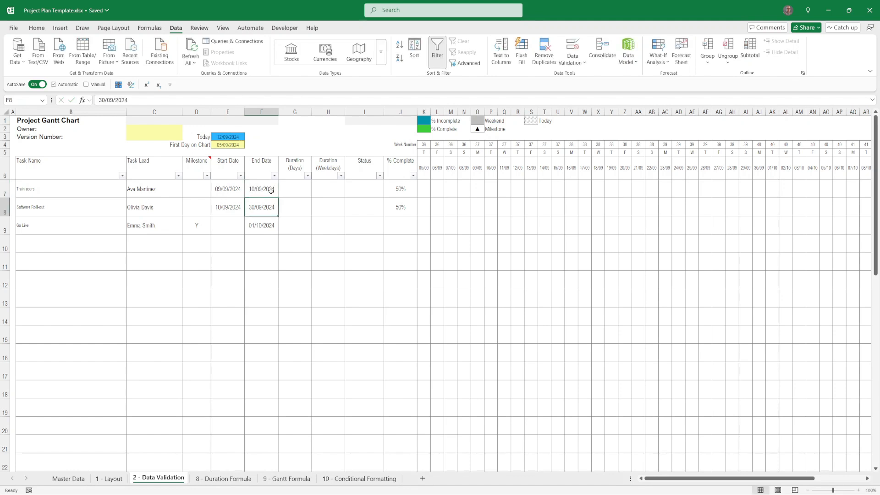
Step: Revert the last End Date edit, then clear the Train users task's Start Date and set its End Date to 10/09/2024
{"action": "key", "text": "ctrl+z"}
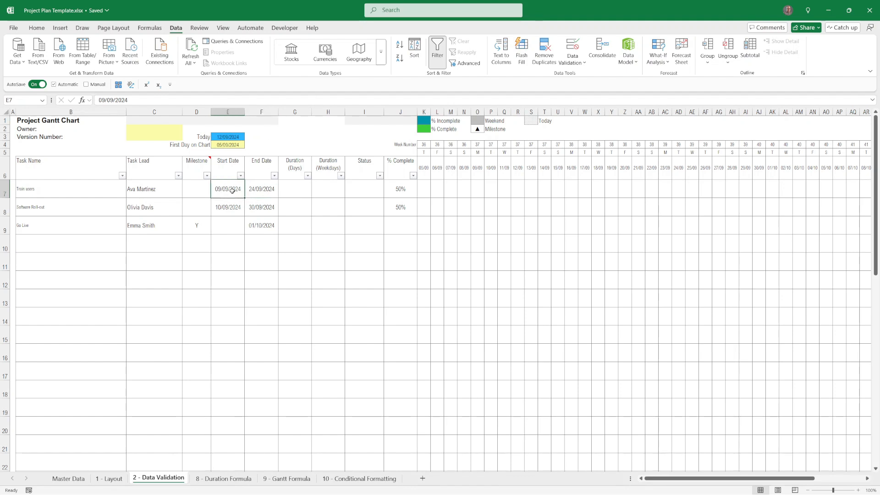
{"action": "key", "text": "Delete"}
{"action": "left_click", "coordinate": [268, 190]}
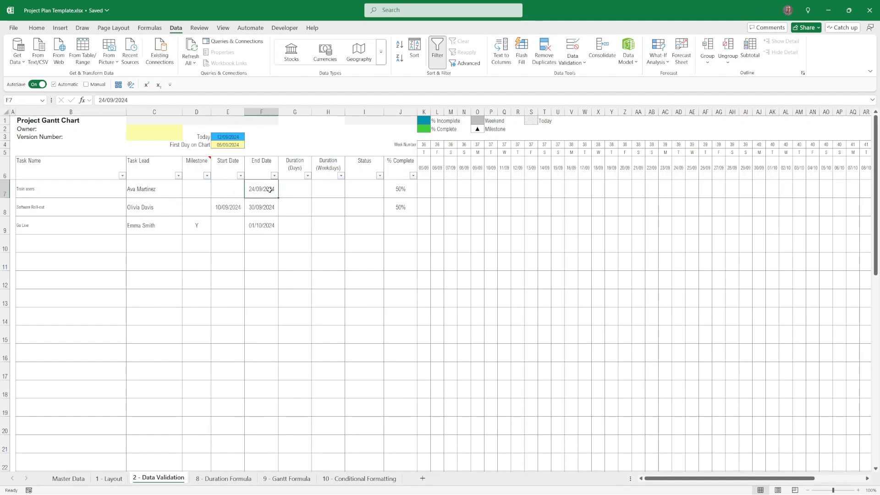
{"action": "type", "text": "10/09/2024"}
{"action": "key", "text": "Return"}
Step: Test 11/9/24 as the Start Date of the Train users task, then restore the task's original dates
{"action": "left_click", "coordinate": [269, 189]}
{"action": "key", "text": "Left"}
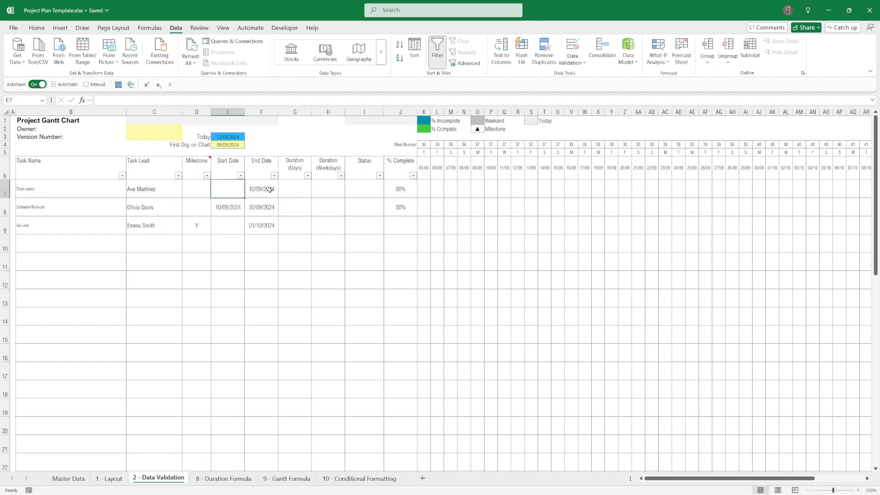
{"action": "type", "text": "11/9/24"}
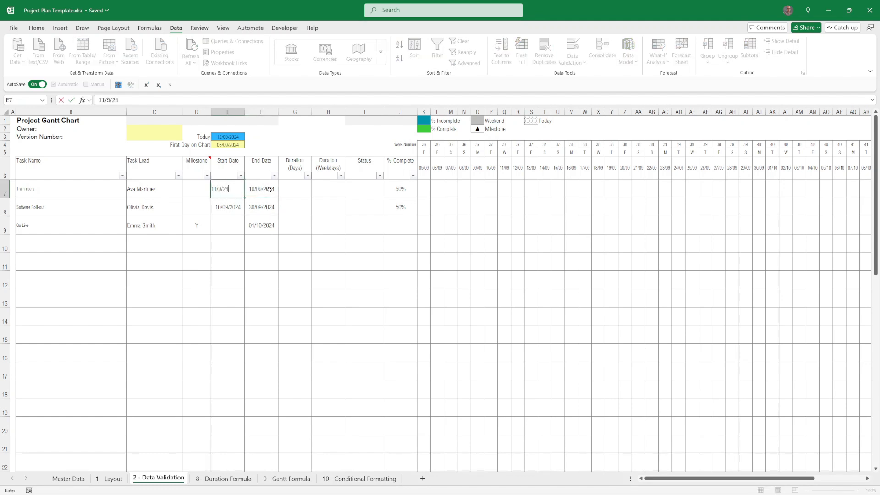
{"action": "key", "text": "Return"}
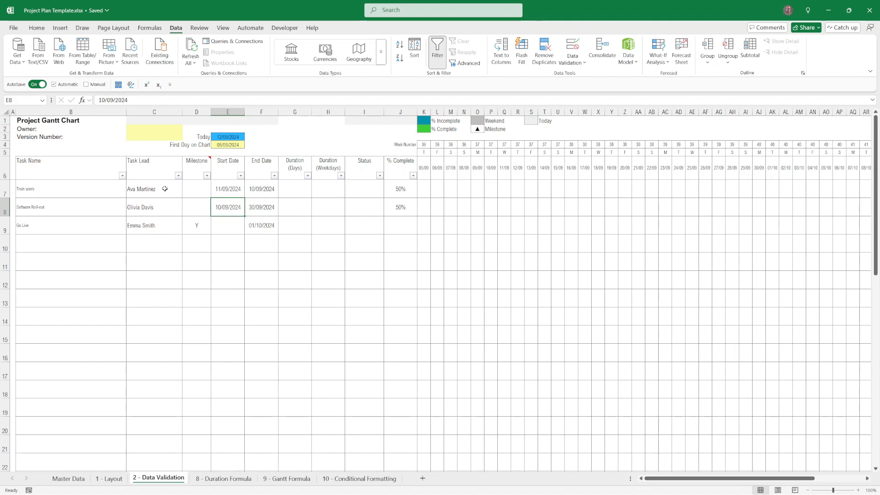
{"action": "left_click", "coordinate": [240, 190]}
{"action": "key", "text": "Delete"}
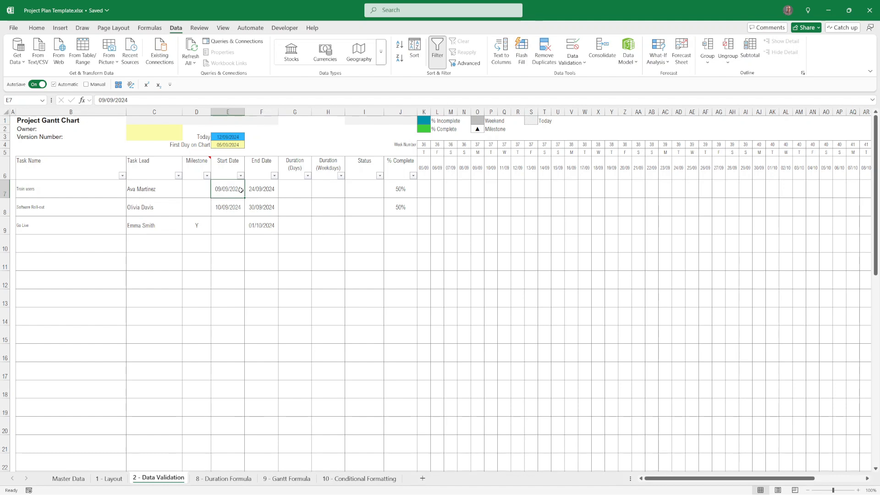
Step: Inspect the first task's Status choices and validation rule, and the STATUS_LIST name that supplies the list
{"action": "left_click", "coordinate": [366, 190]}
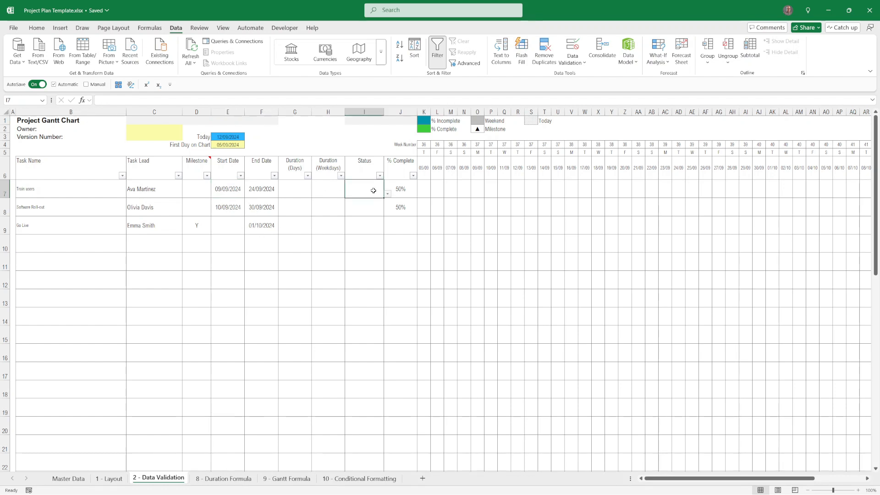
{"action": "left_click", "coordinate": [388, 195]}
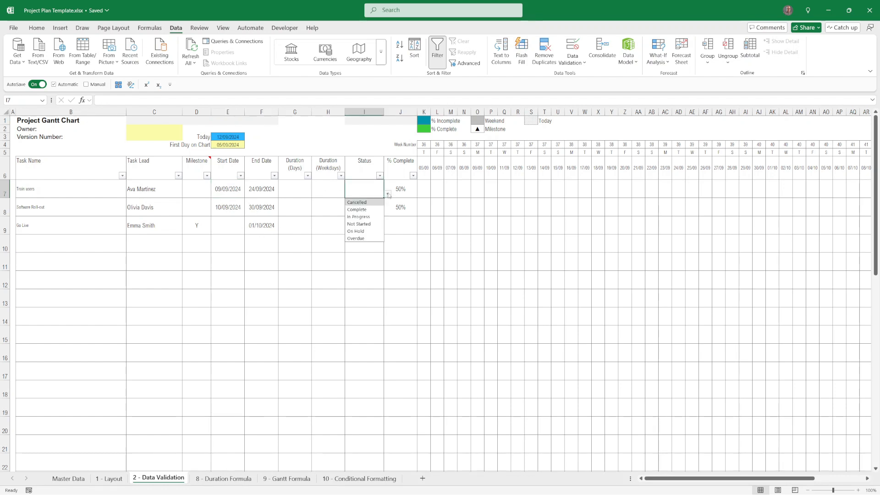
{"action": "left_click", "coordinate": [387, 194]}
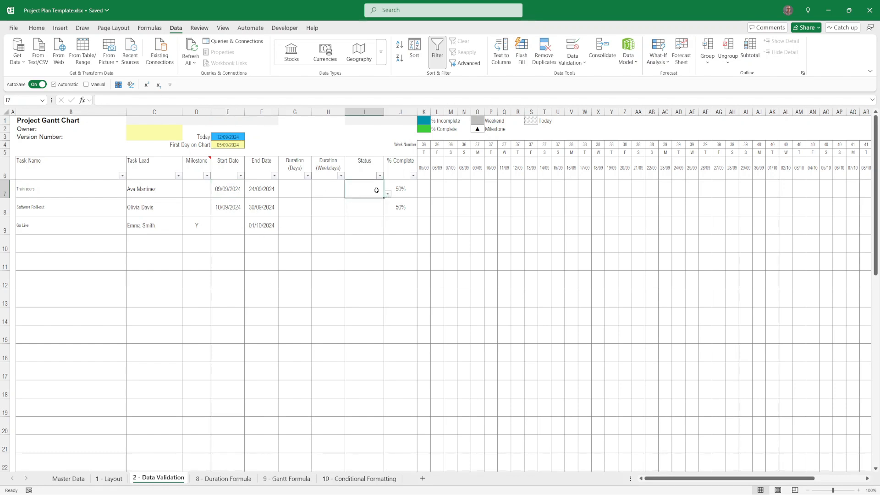
{"action": "left_click", "coordinate": [572, 58]}
{"action": "left_click", "coordinate": [590, 76]}
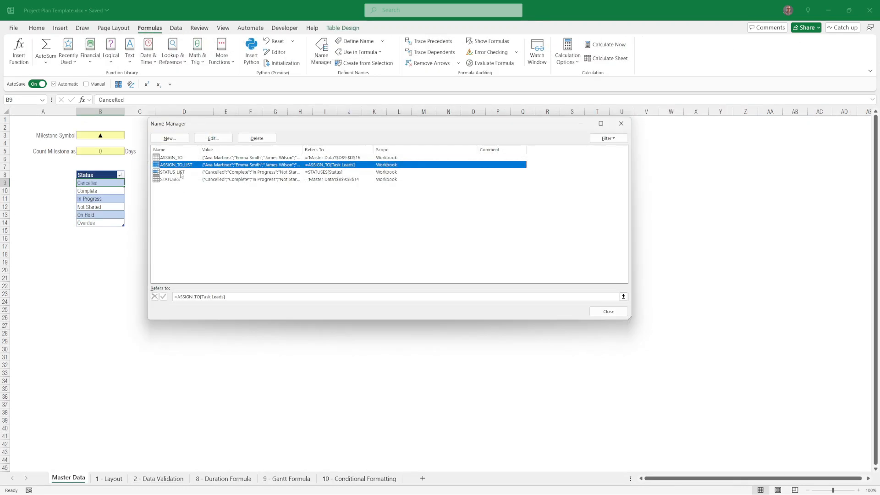
{"action": "left_click", "coordinate": [180, 172]}
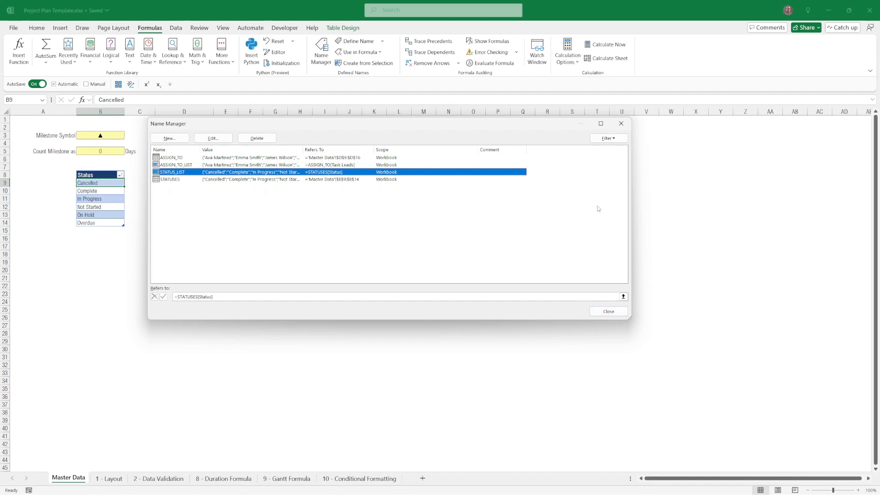
{"action": "left_click", "coordinate": [609, 311]}
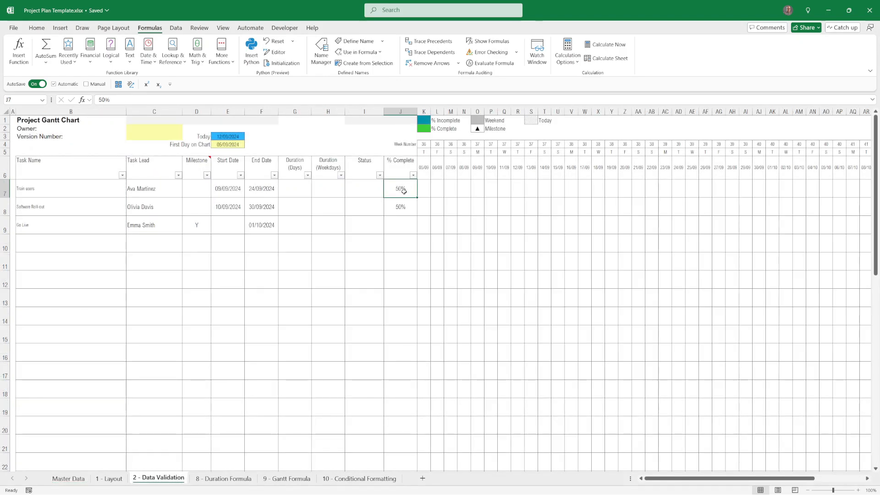
Step: Inspect the decimal validation rule of the first task's % Complete cell
{"action": "left_click", "coordinate": [175, 27]}
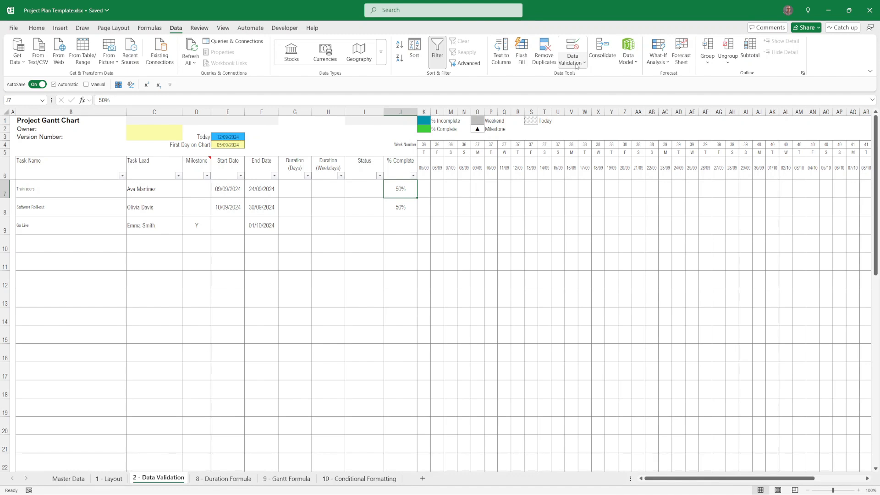
{"action": "left_click", "coordinate": [575, 68]}
{"action": "left_click", "coordinate": [580, 78]}
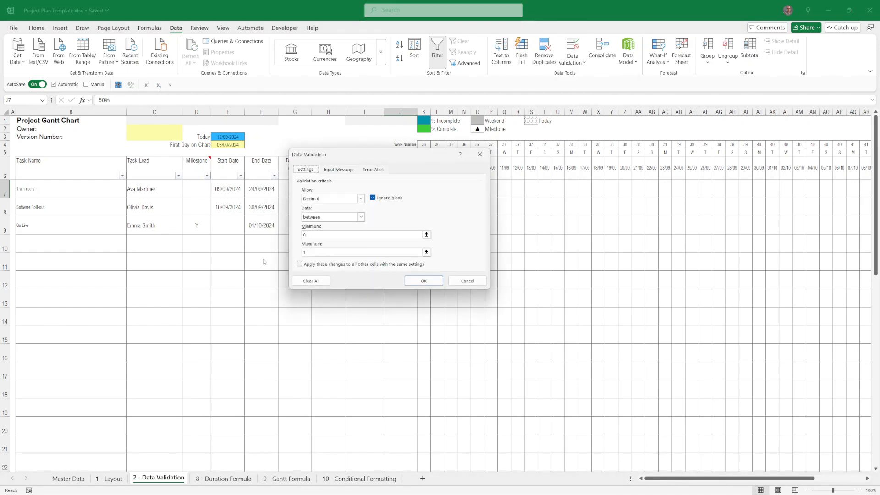
{"action": "left_click_drag", "start_coordinate": [363, 153], "coordinate": [504, 136]}
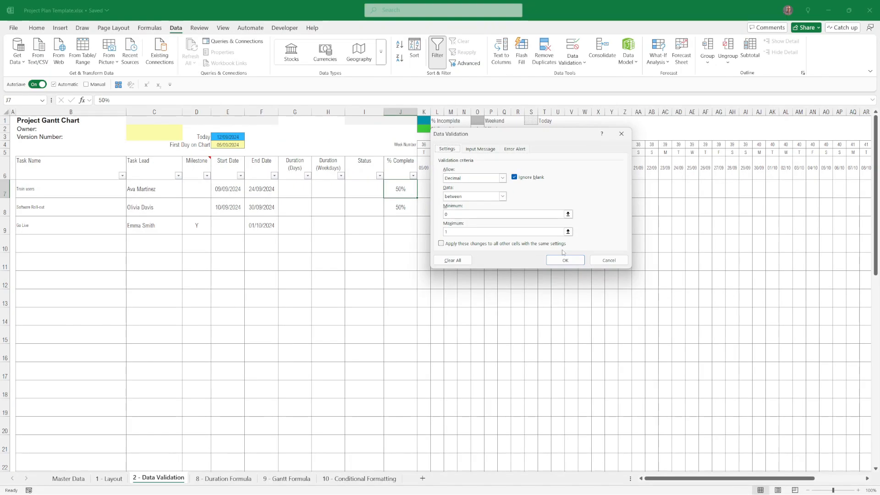
{"action": "left_click", "coordinate": [565, 260]}
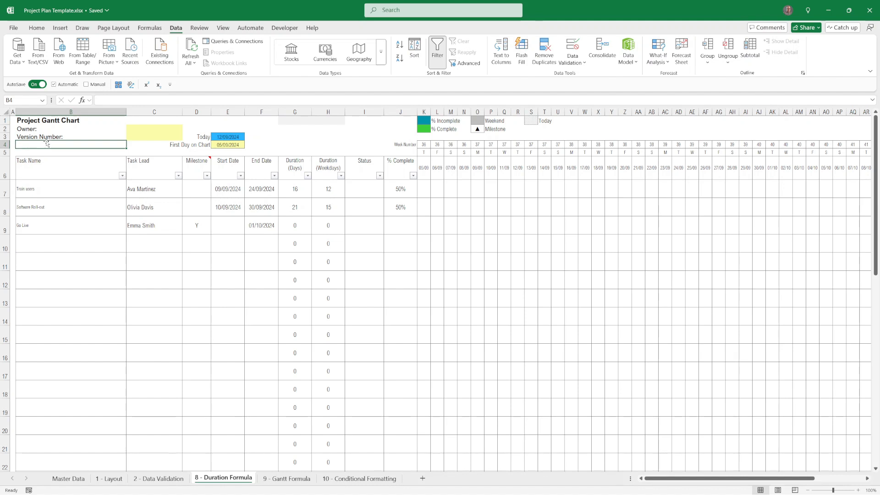
Step: Examine the Duration (Days) formulas of the Train users and Go Live tasks on the Duration Formula sheet
{"action": "left_click", "coordinate": [289, 185]}
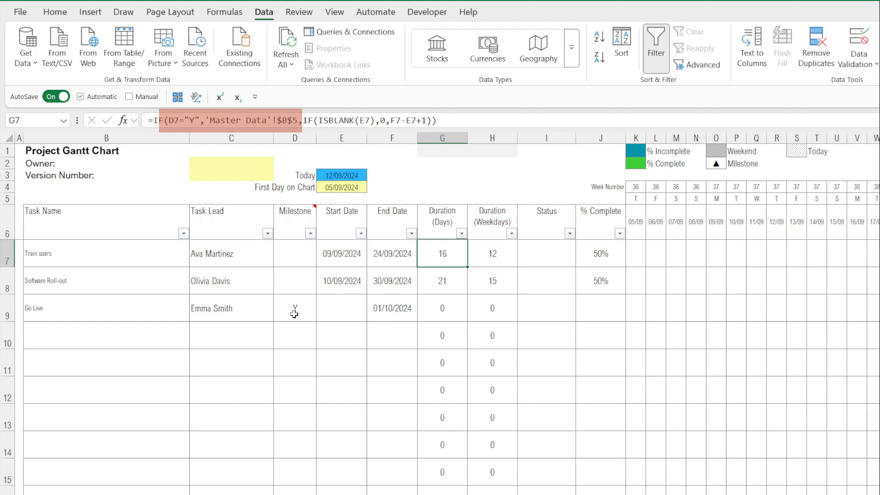
{"action": "left_click", "coordinate": [434, 312]}
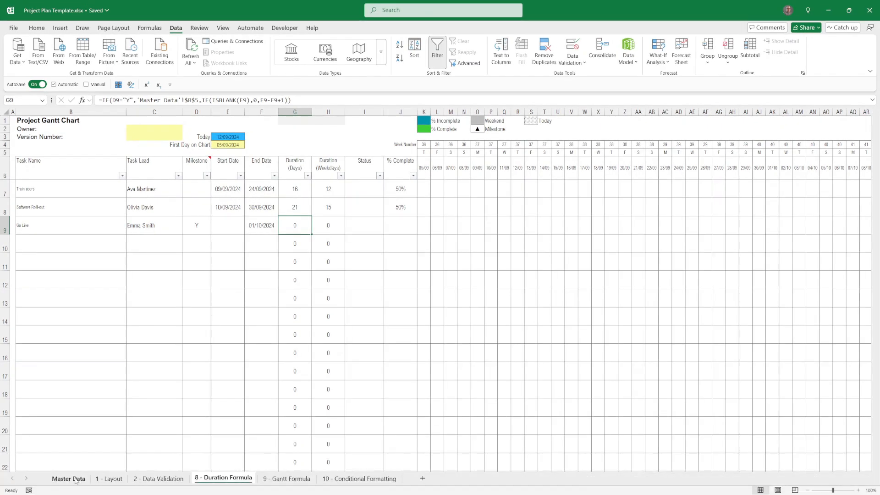
Step: Temporarily count milestones as 1 day in the Master Data sheet and check the Go Live task's duration
{"action": "left_click", "coordinate": [72, 477]}
{"action": "left_click", "coordinate": [100, 150]}
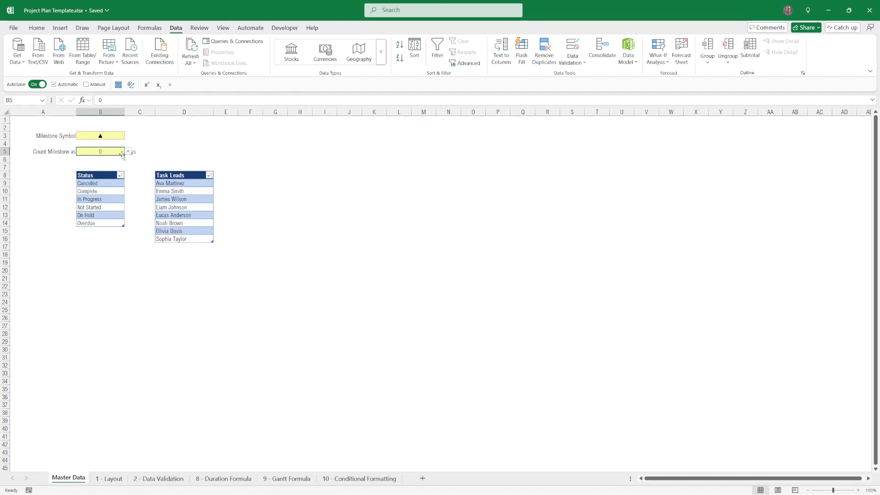
{"action": "left_click", "coordinate": [223, 478]}
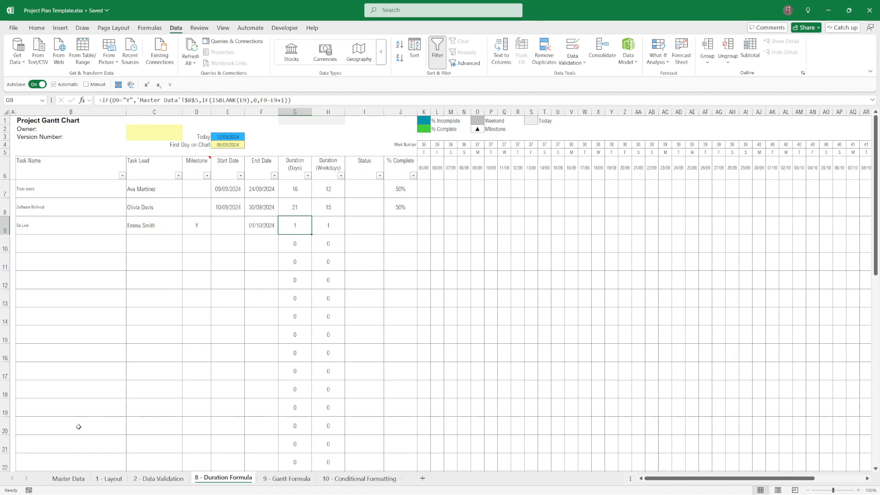
{"action": "left_click", "coordinate": [69, 479]}
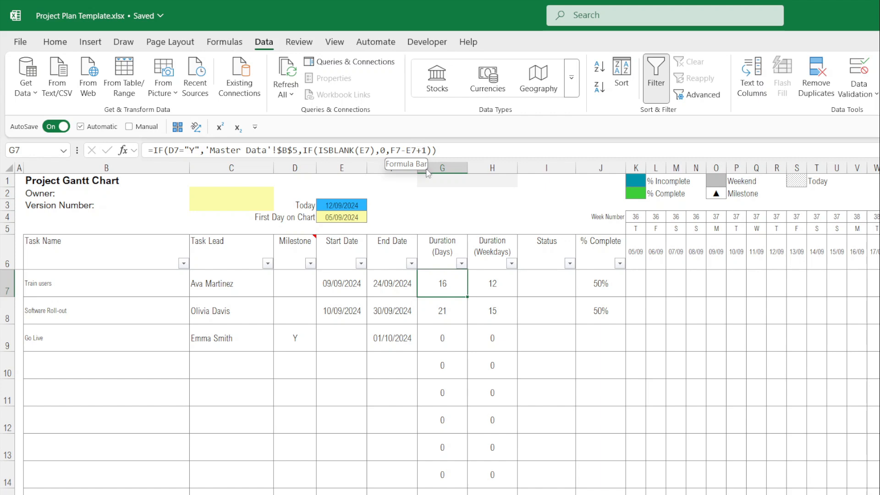
Step: Examine the first task's Duration (Weekdays) formula and the Milestone cell it refers to
{"action": "left_click", "coordinate": [488, 286]}
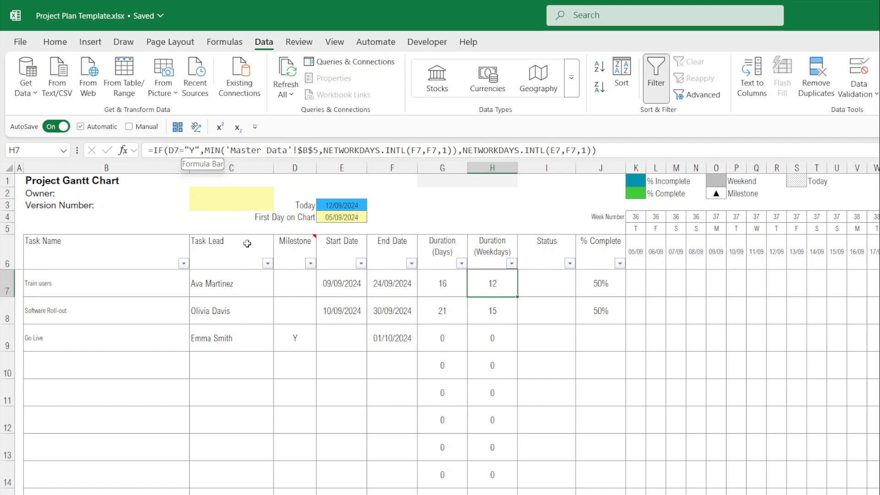
{"action": "left_click", "coordinate": [293, 284]}
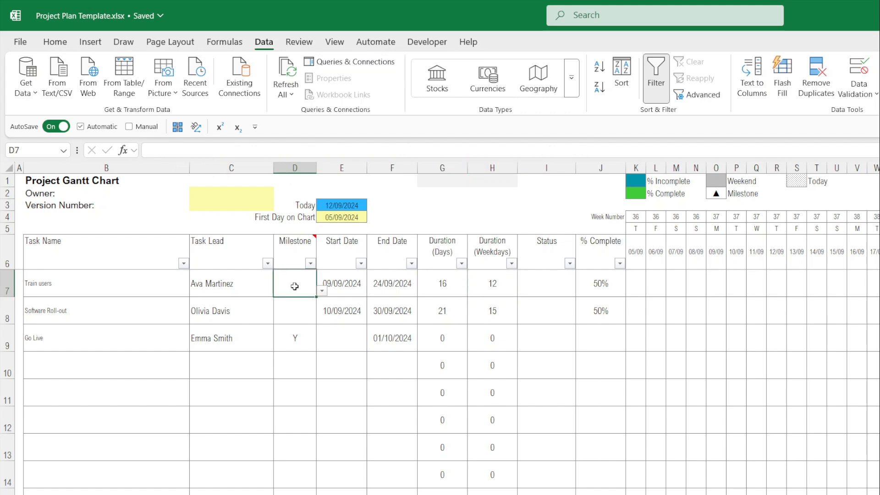
{"action": "left_click", "coordinate": [488, 284]}
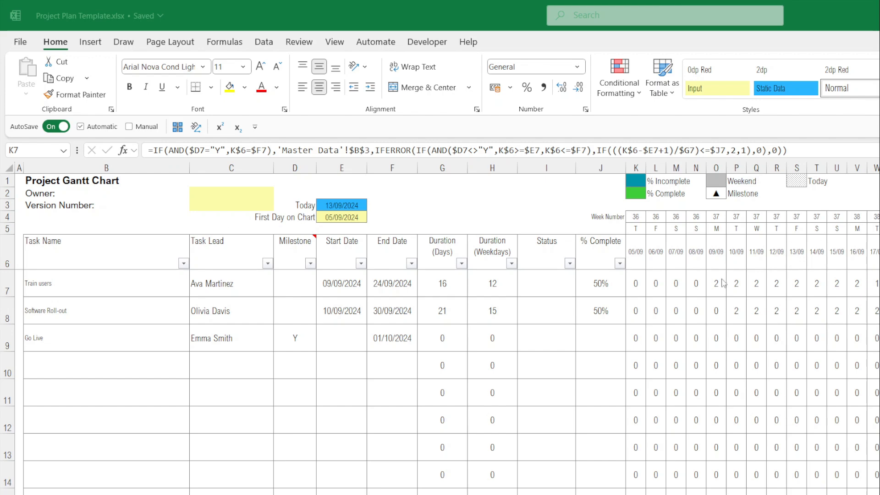
Step: Examine the Gantt formula in K7 together with the first task's End Date and Milestone cells it refers to
{"action": "left_click", "coordinate": [638, 290]}
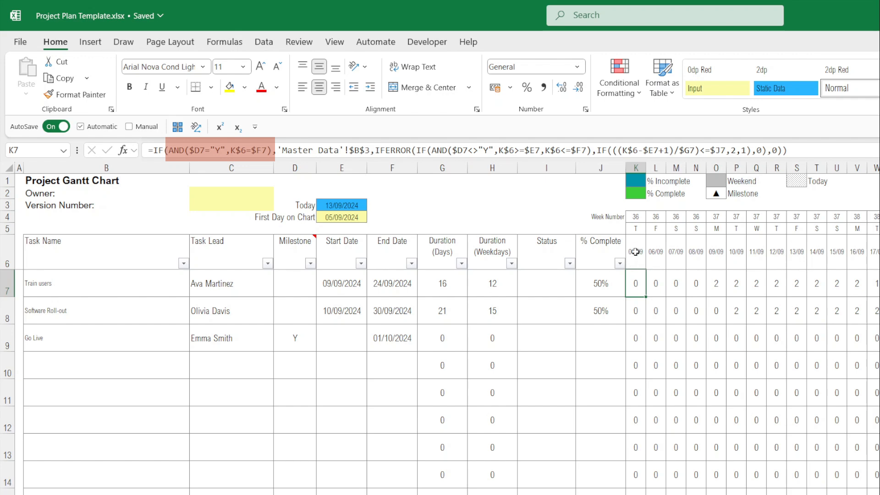
{"action": "left_click", "coordinate": [390, 285]}
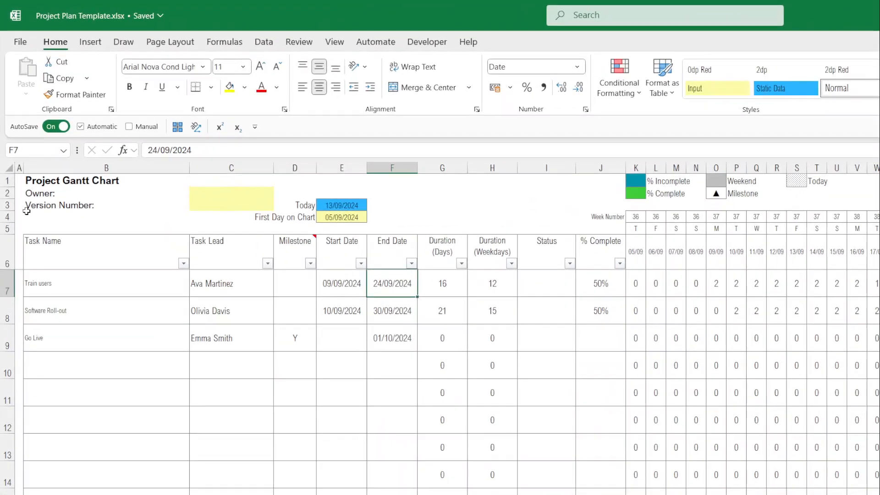
{"action": "left_click", "coordinate": [642, 282]}
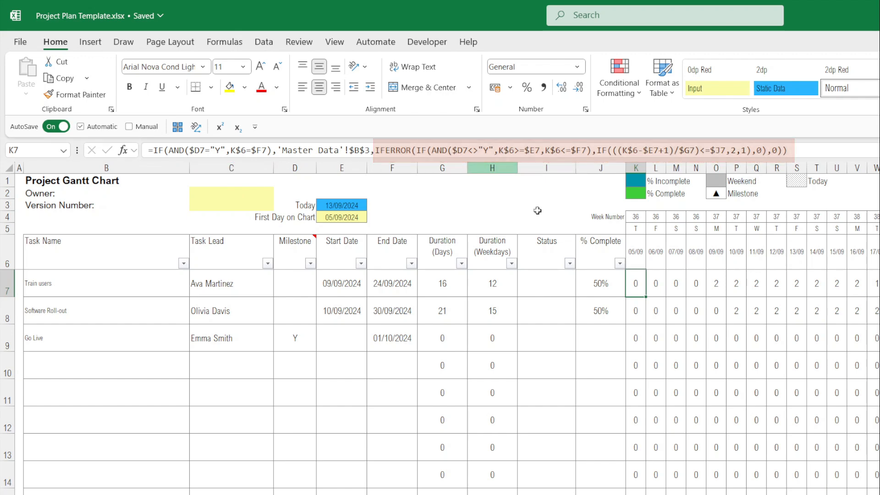
{"action": "left_click", "coordinate": [302, 280]}
{"action": "left_click", "coordinate": [641, 277]}
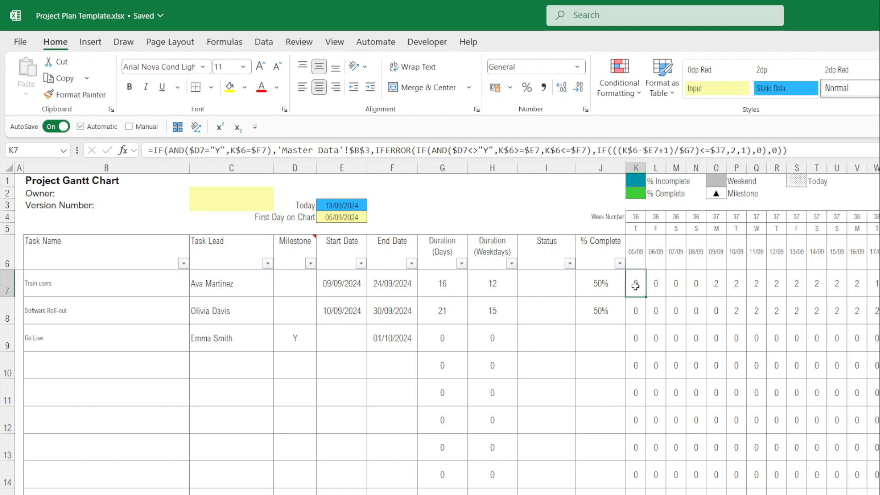
Step: Examine the Gantt formula and its results day by day along the Train users row, from O7 to AD7
{"action": "left_click", "coordinate": [719, 285]}
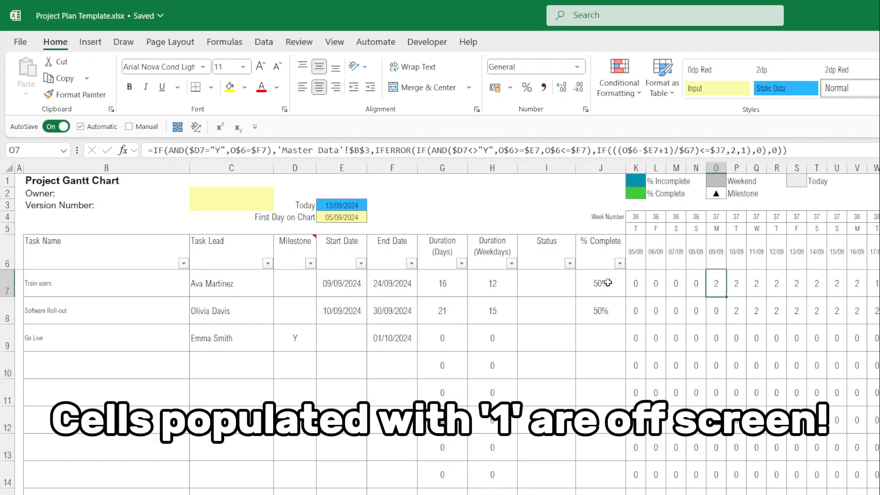
{"action": "key", "text": "Right"}
{"action": "key", "text": "Right"}
{"action": "key", "text": "Right"}
{"action": "key", "text": "Right"}
{"action": "key", "text": "Right"}
{"action": "key", "text": "Right"}
{"action": "key", "text": "Right"}
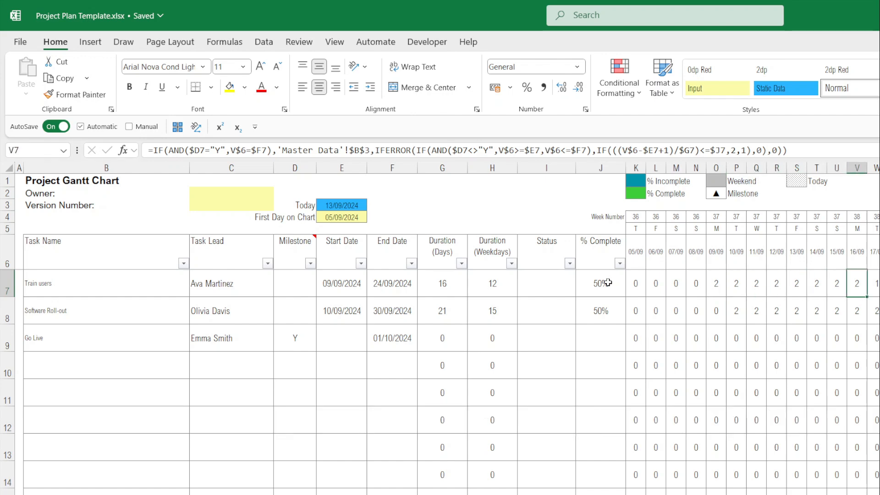
{"action": "key", "text": "Right"}
{"action": "key", "text": "Right"}
{"action": "key", "text": "Right"}
{"action": "key", "text": "Right"}
{"action": "key", "text": "Right"}
{"action": "key", "text": "Right"}
{"action": "key", "text": "Right"}
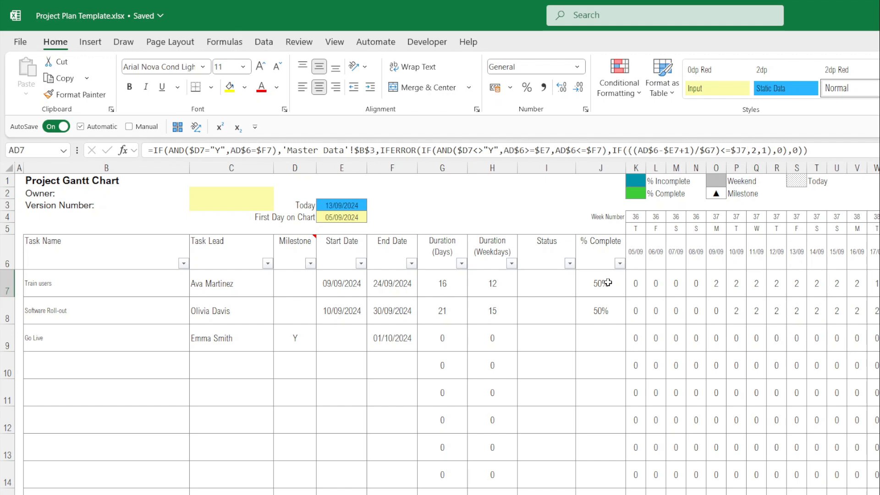
Step: Fill the Gantt formula rightward from column K across the whole timeline grid, K7 to BH40
{"action": "left_click", "coordinate": [635, 283]}
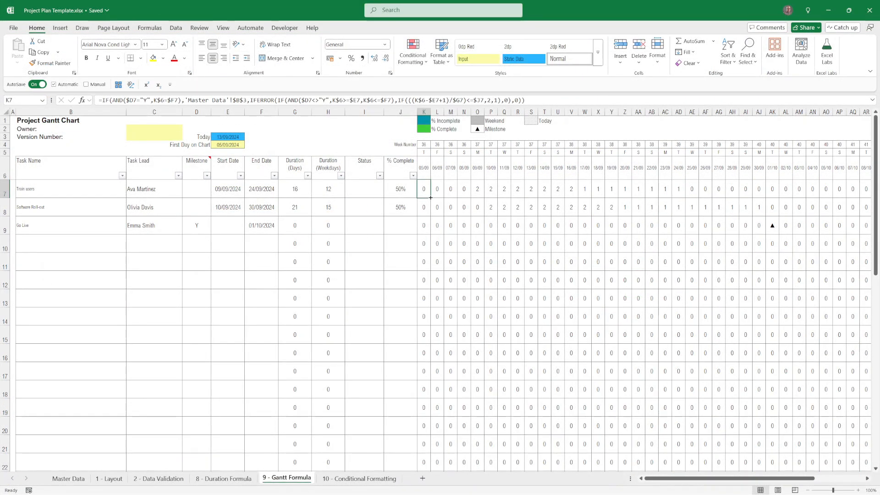
{"action": "key", "text": "ctrl+shift+Right"}
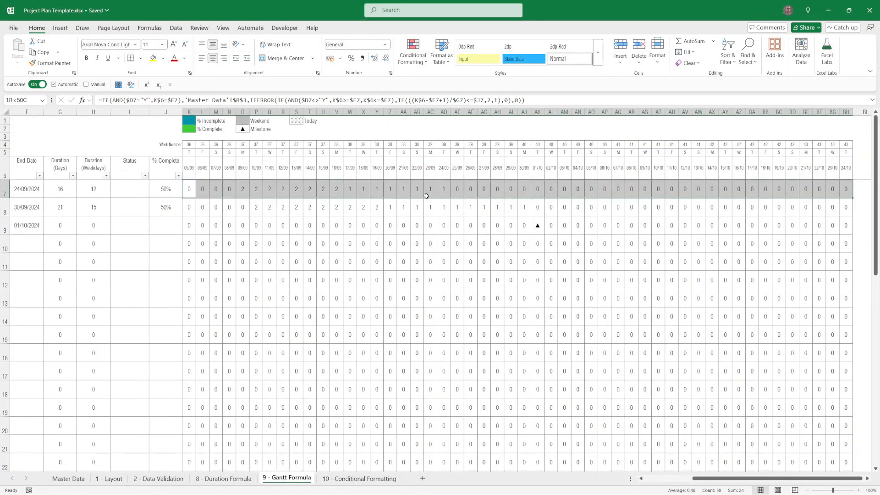
{"action": "key", "text": "ctrl+shift+Down"}
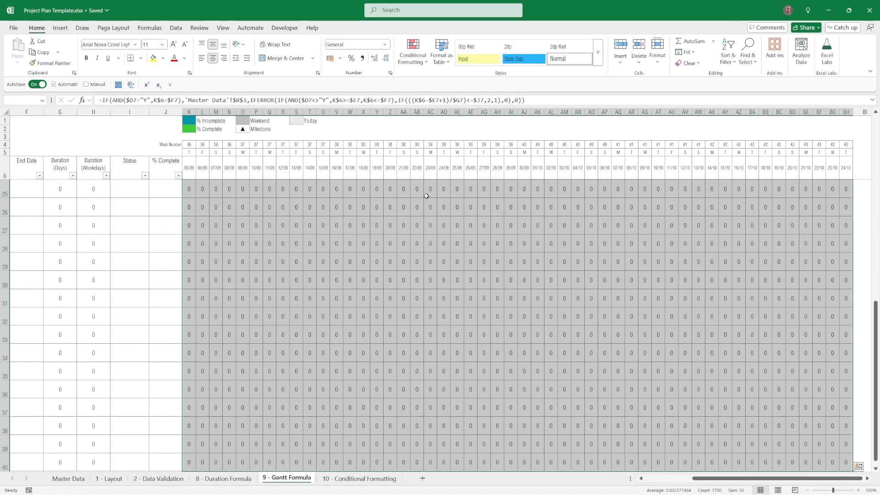
{"action": "key", "text": "ctrl+r"}
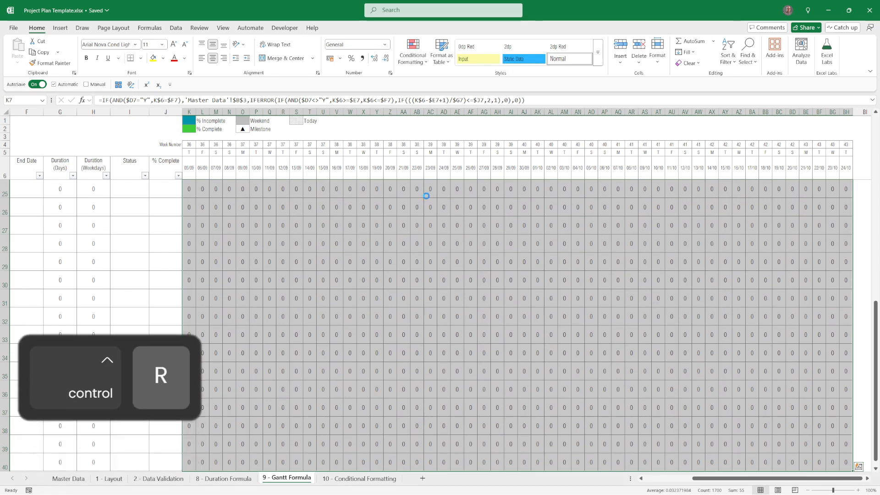
Step: Fill the Gantt formula down from row 7 through the selected timeline grid, K7 to BH40
{"action": "key", "text": "ctrl+d"}
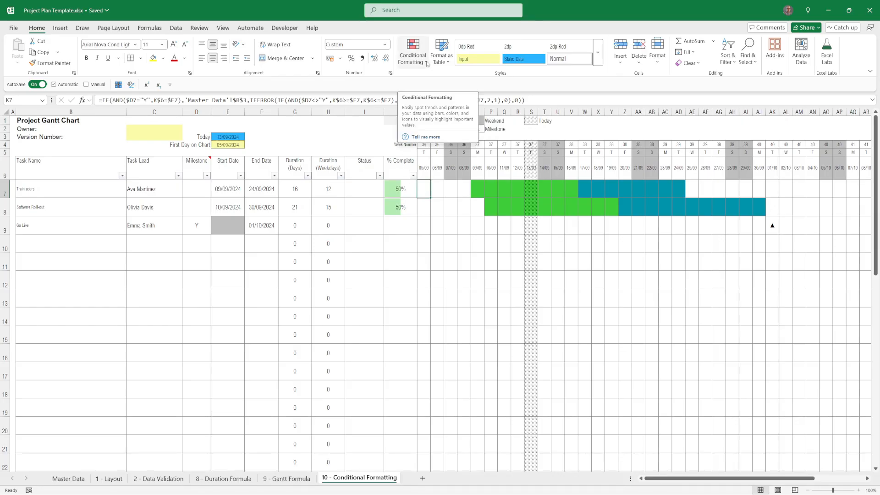
Step: Open the conditional formatting rules manager and list the rules for This Worksheet
{"action": "left_click", "coordinate": [427, 64]}
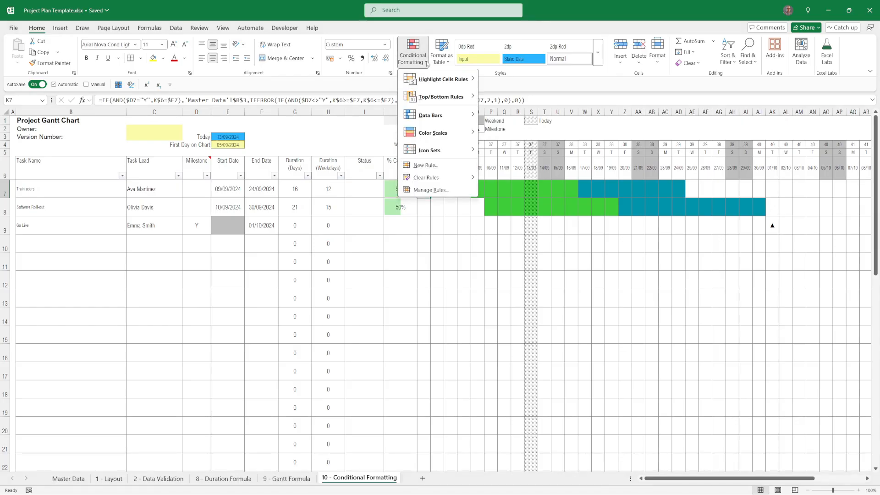
{"action": "left_click", "coordinate": [433, 190]}
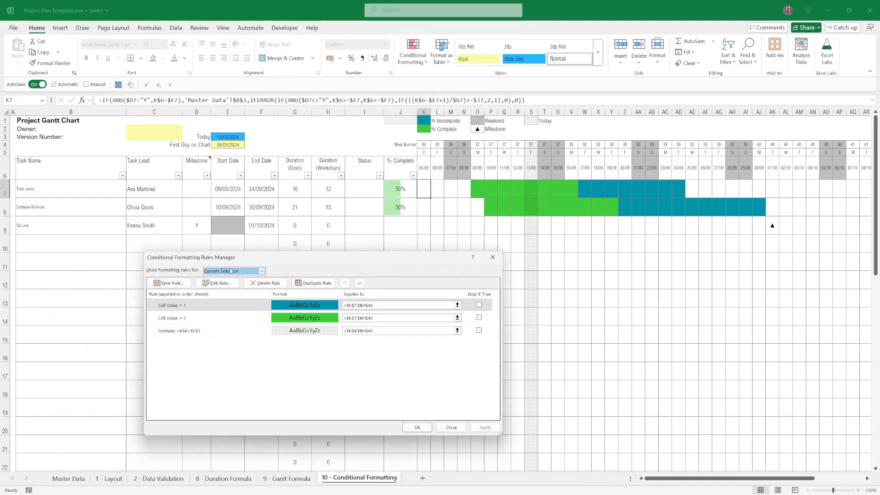
{"action": "left_click", "coordinate": [261, 270]}
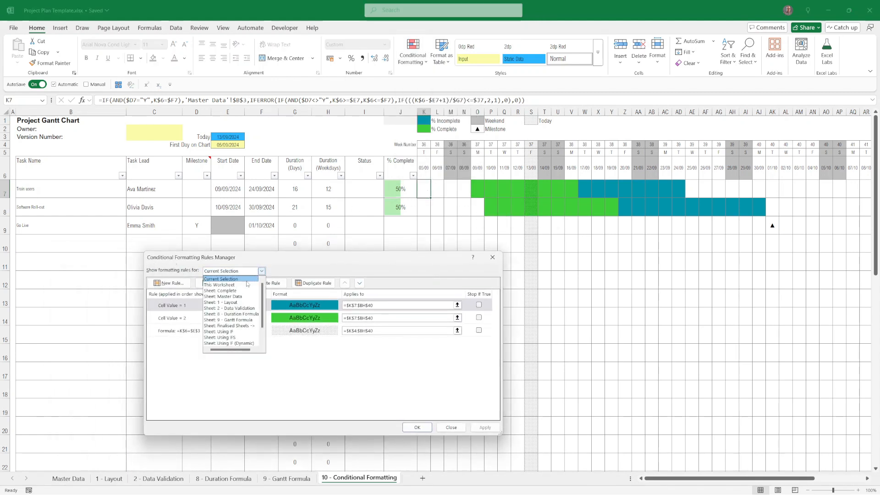
{"action": "left_click", "coordinate": [242, 285]}
{"action": "left_click_drag", "start_coordinate": [302, 257], "coordinate": [416, 249]}
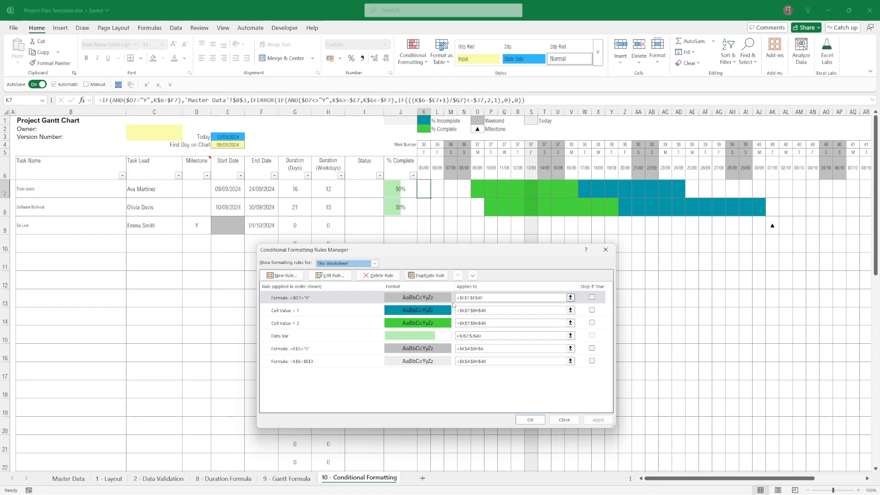
Step: Examine the formula and grey format of the =$D7="Y" rule for the Start Date column, leaving it unedited
{"action": "left_click", "coordinate": [330, 275]}
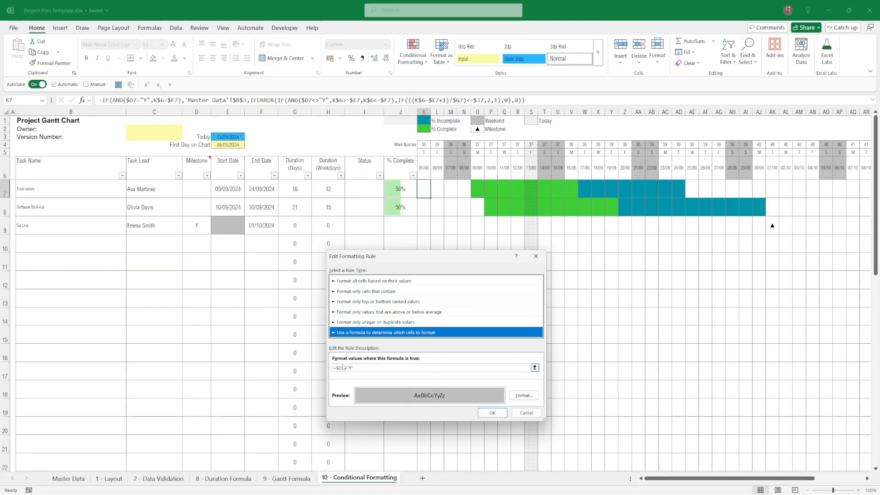
{"action": "left_click", "coordinate": [525, 412]}
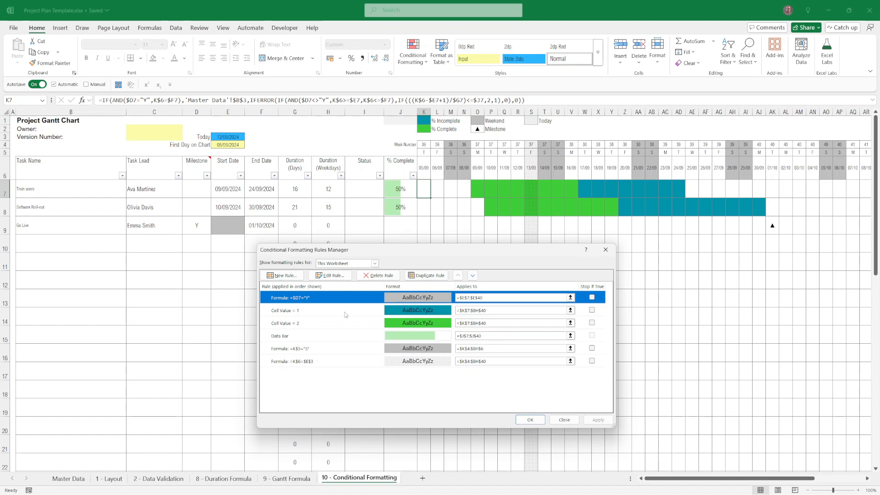
{"action": "left_click_drag", "start_coordinate": [396, 250], "coordinate": [204, 252]}
{"action": "left_click_drag", "start_coordinate": [298, 256], "coordinate": [272, 250]}
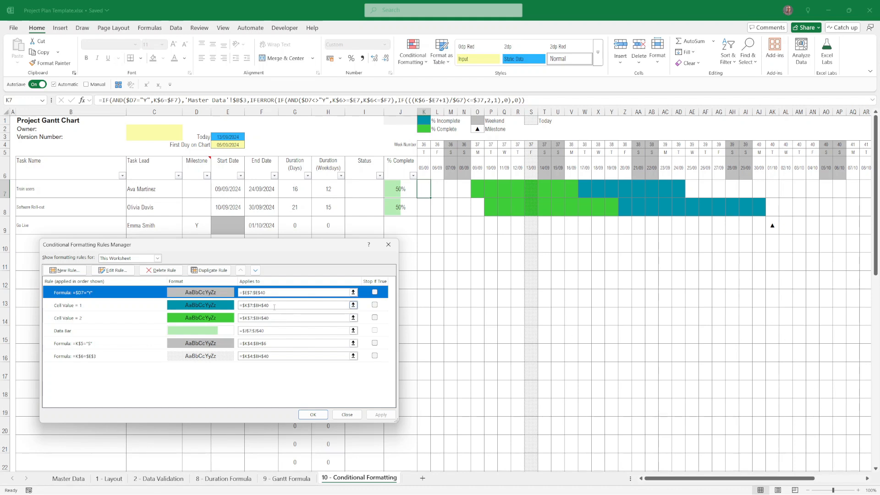
Step: Examine the Cell Value = 1 and Cell Value = 2 rules that colour the timeline grid K7:BH40
{"action": "left_click", "coordinate": [118, 305]}
{"action": "left_click", "coordinate": [114, 270]}
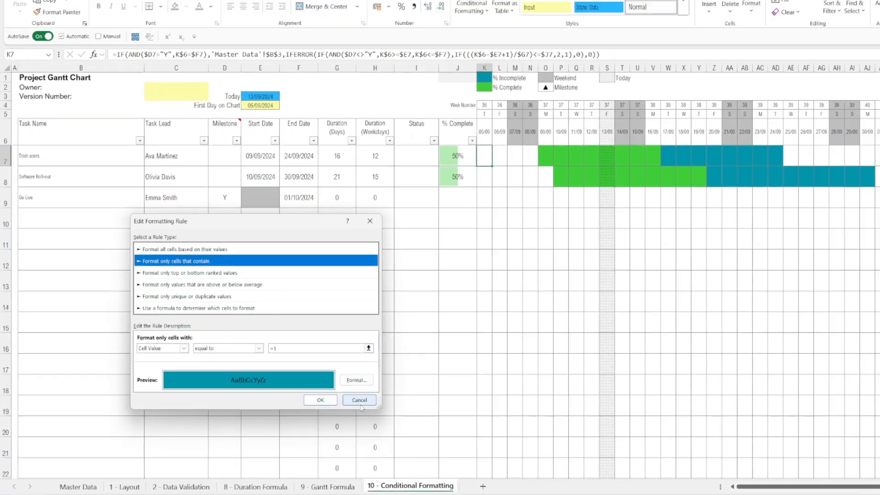
{"action": "left_click", "coordinate": [420, 393]}
{"action": "left_click", "coordinate": [112, 317]}
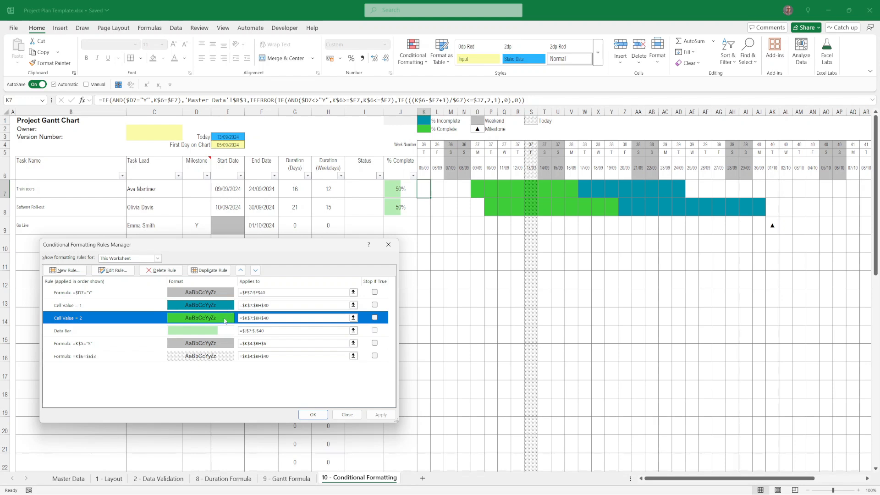
{"action": "left_click", "coordinate": [131, 270]}
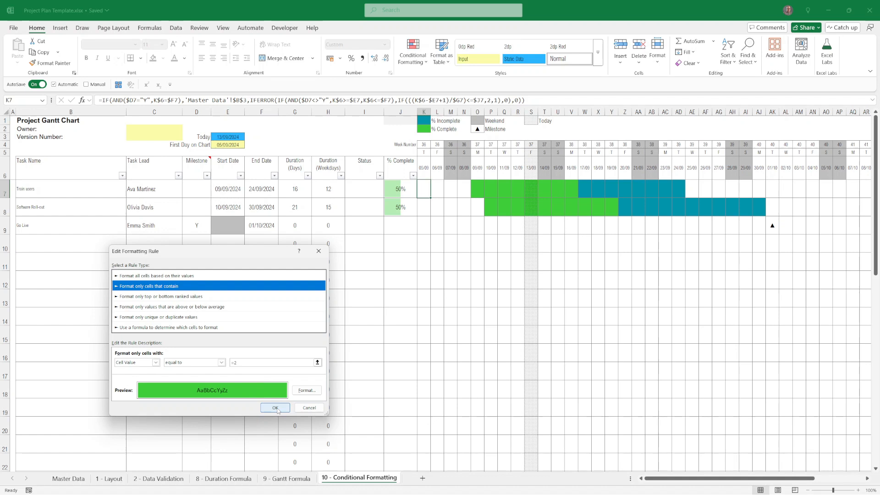
{"action": "left_click", "coordinate": [414, 397]}
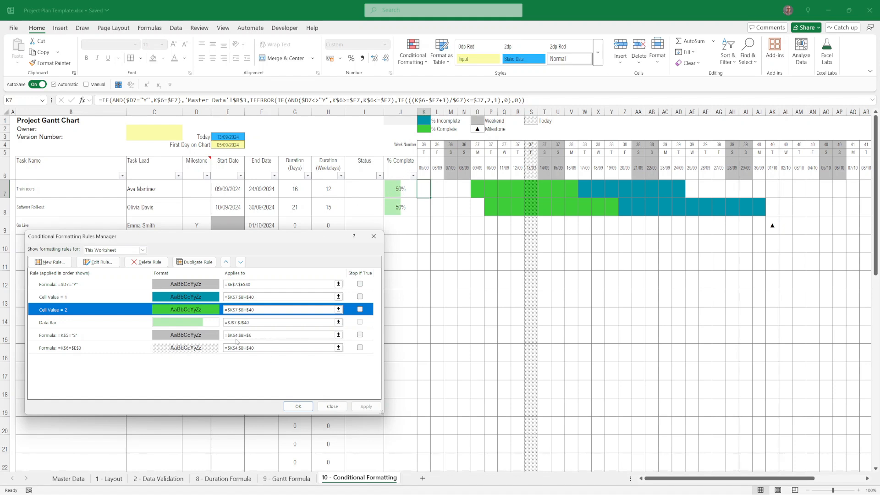
Step: Examine the Data Bar rule settings for the % Complete column and close the rules manager
{"action": "double_click", "coordinate": [125, 324]}
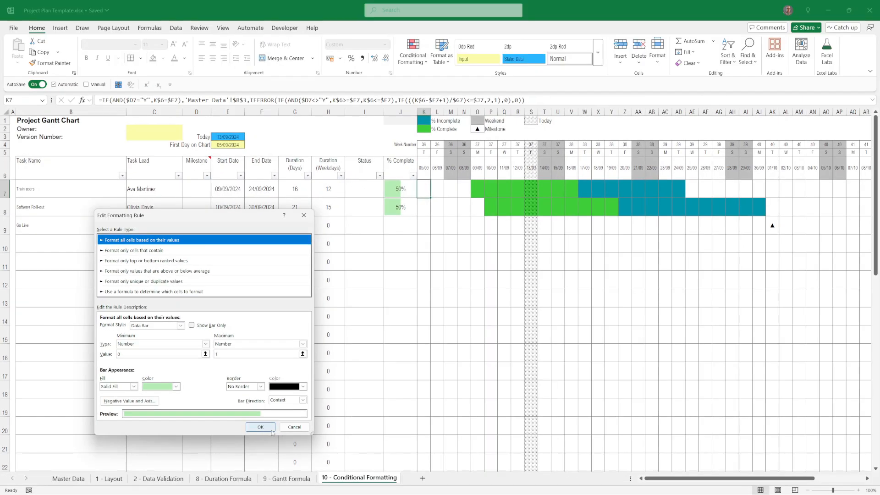
{"action": "left_click", "coordinate": [392, 428]}
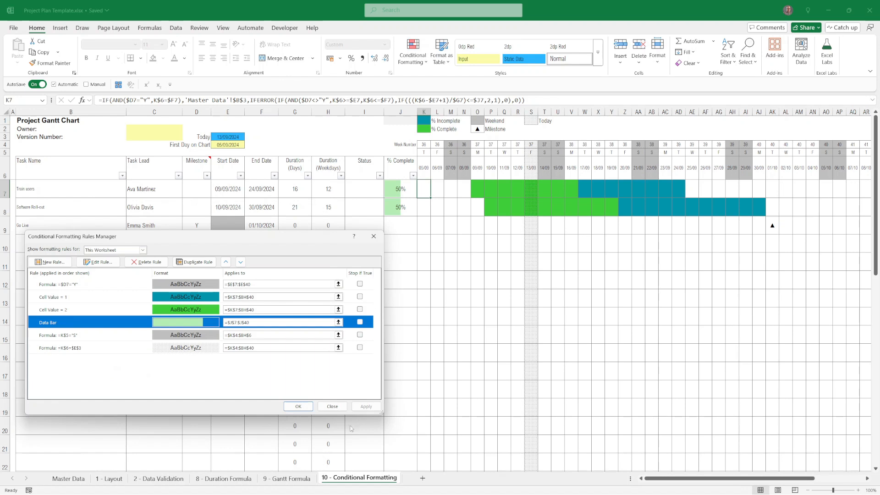
{"action": "left_click", "coordinate": [332, 406]}
Step: Try % Complete values of 15% and 75% for the Software Roll-out task in J8
{"action": "left_click", "coordinate": [401, 207]}
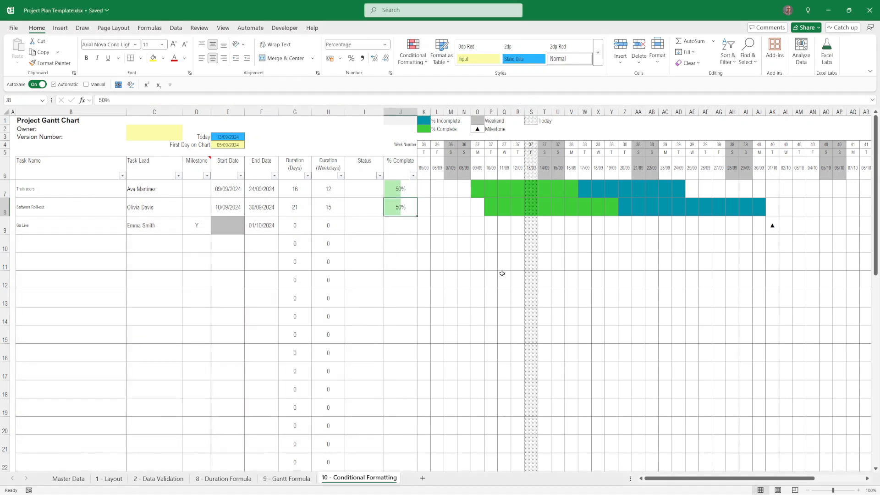
{"action": "type", "text": "15"}
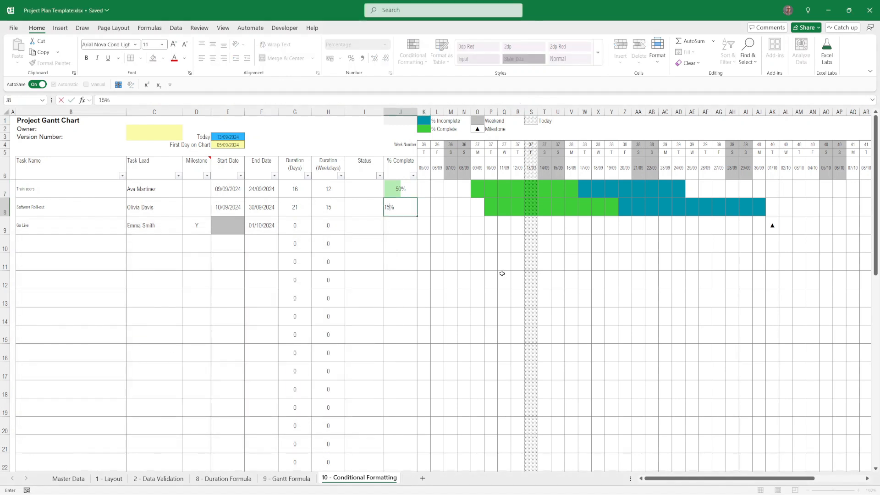
{"action": "key", "text": "Return"}
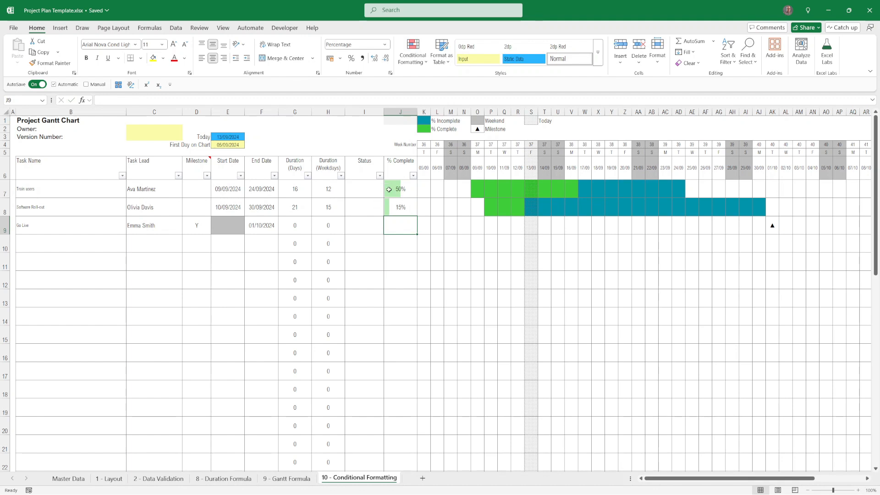
{"action": "left_click", "coordinate": [404, 208]}
{"action": "type", "text": "75"}
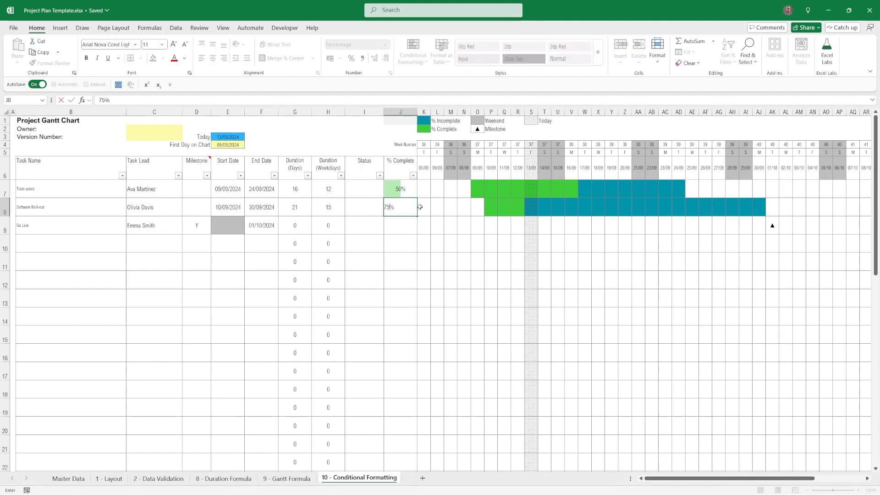
{"action": "key", "text": "Return"}
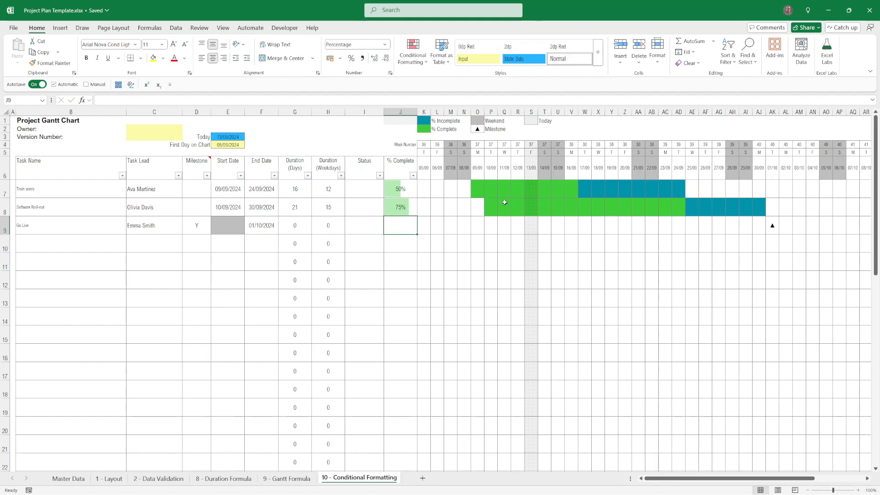
Step: Set the Software Roll-out task's % Complete in J8 back to 50%
{"action": "double_click", "coordinate": [405, 207]}
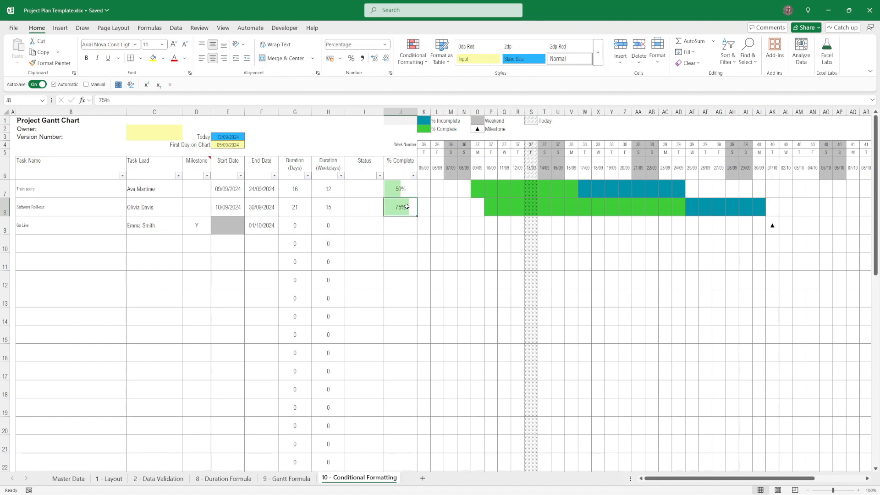
{"action": "key", "text": "BackSpace"}
{"action": "key", "text": "BackSpace"}
{"action": "key", "text": "BackSpace"}
{"action": "type", "text": "50%"}
{"action": "key", "text": "Return"}
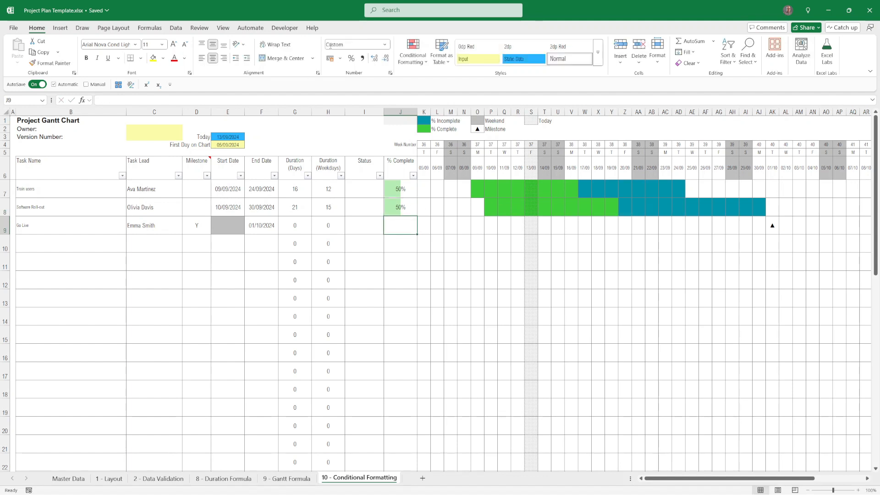
Step: List the conditional formatting rules for This Worksheet again and examine the weekend rule =K$5="S" for the date header rows
{"action": "left_click", "coordinate": [413, 59]}
{"action": "left_click", "coordinate": [428, 189]}
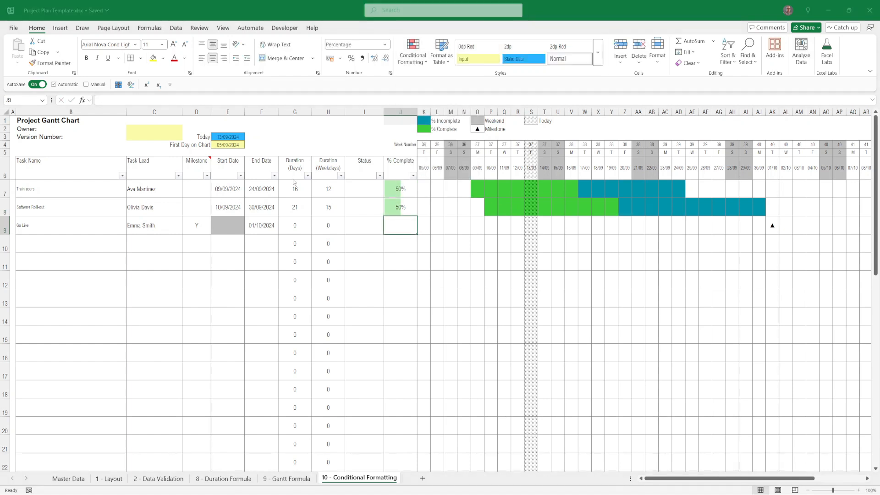
{"action": "left_click", "coordinate": [140, 250]}
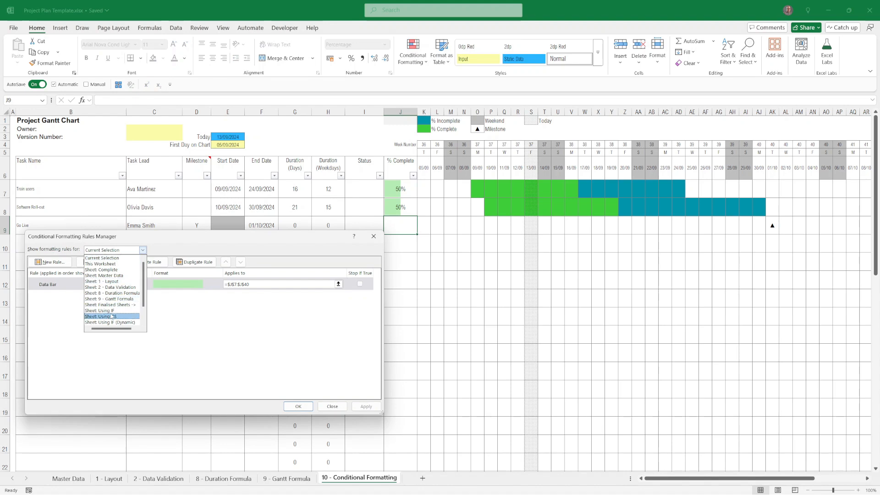
{"action": "left_click", "coordinate": [105, 264]}
{"action": "left_click_drag", "start_coordinate": [184, 239], "coordinate": [229, 218]}
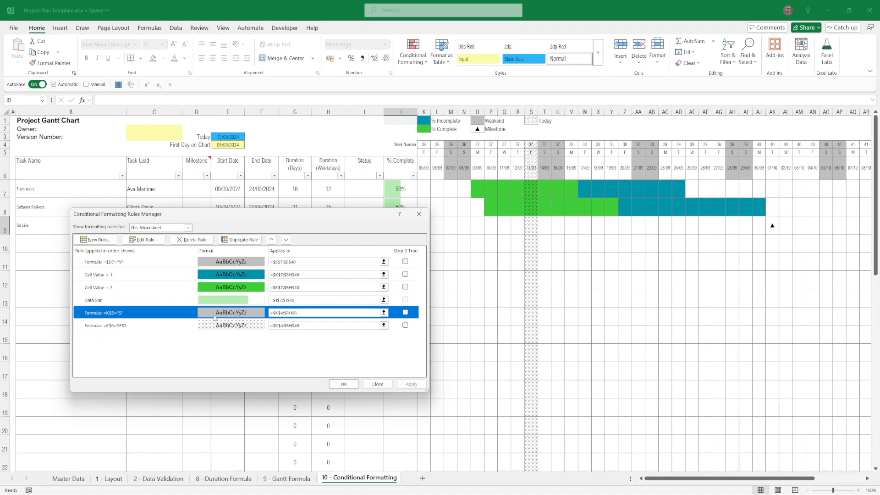
{"action": "left_click", "coordinate": [156, 239]}
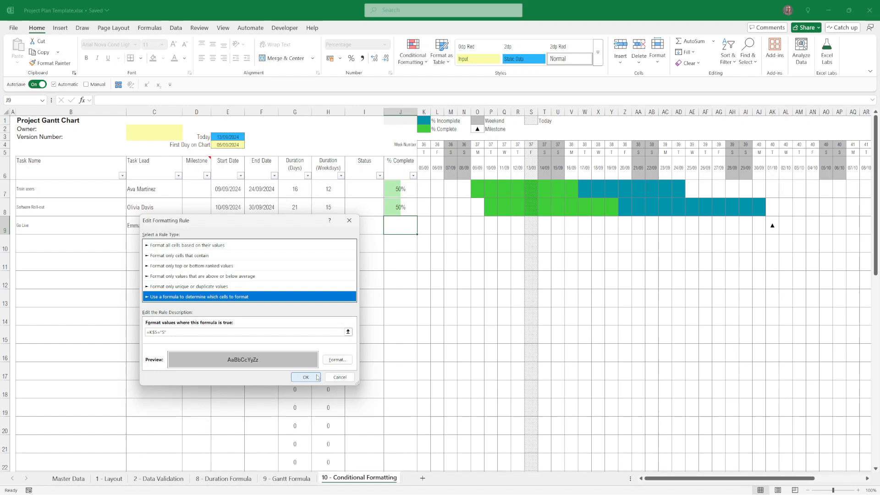
{"action": "key", "text": "Return"}
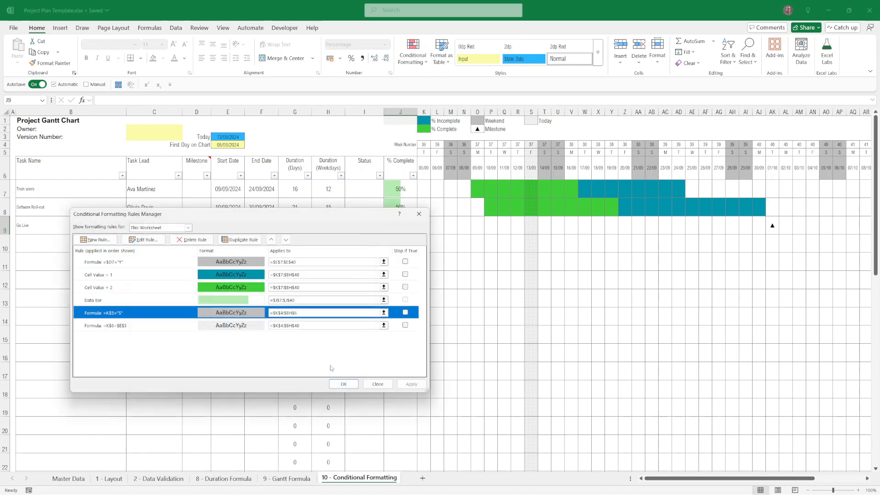
Step: Examine the today-marker rule =K$6=$E$3 applied to K4:BH40 and close the rules manager
{"action": "left_click", "coordinate": [142, 330]}
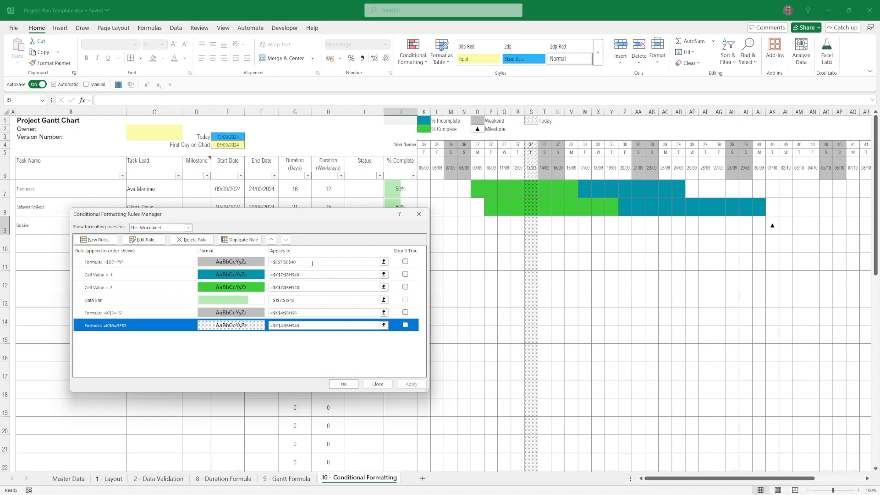
{"action": "left_click", "coordinate": [144, 240]}
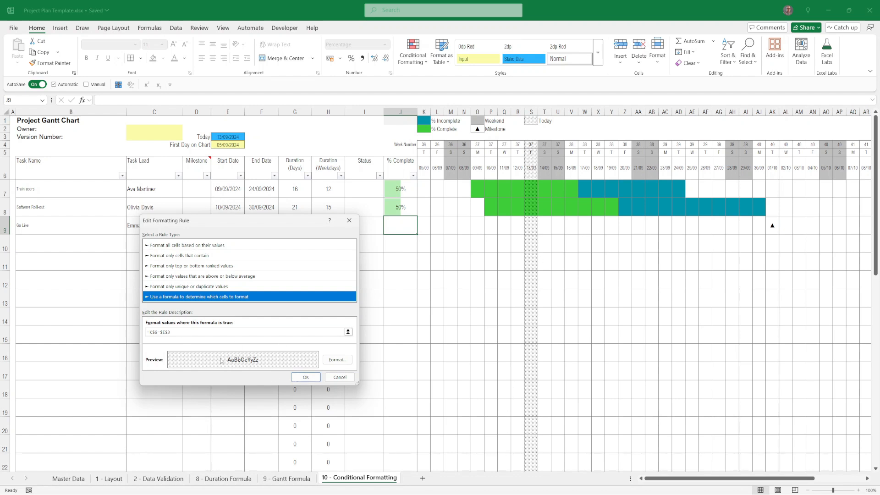
{"action": "left_click", "coordinate": [339, 377]}
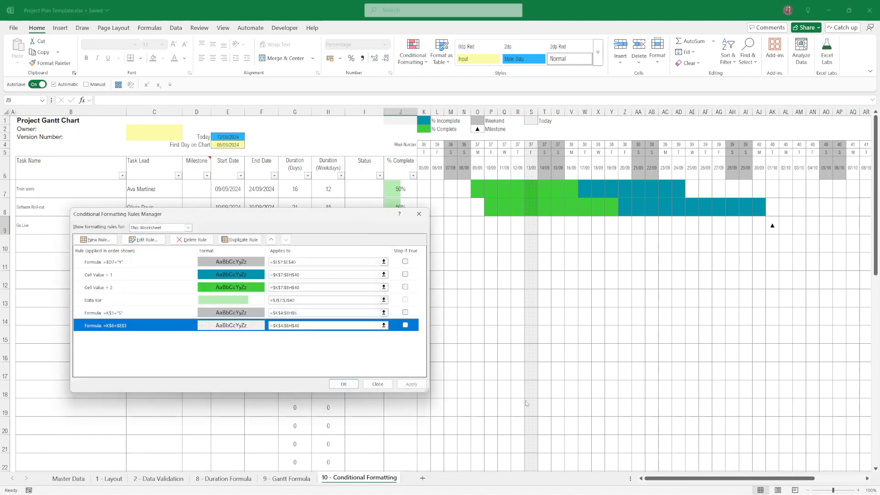
{"action": "left_click", "coordinate": [374, 386]}
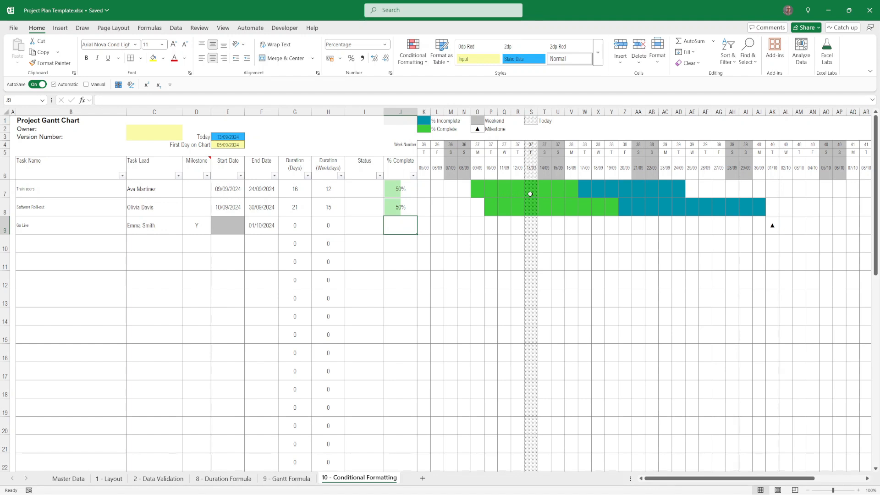
Step: Set the Train users task's % Complete in J7 to 15% and check its bar against the today column
{"action": "left_click", "coordinate": [405, 189]}
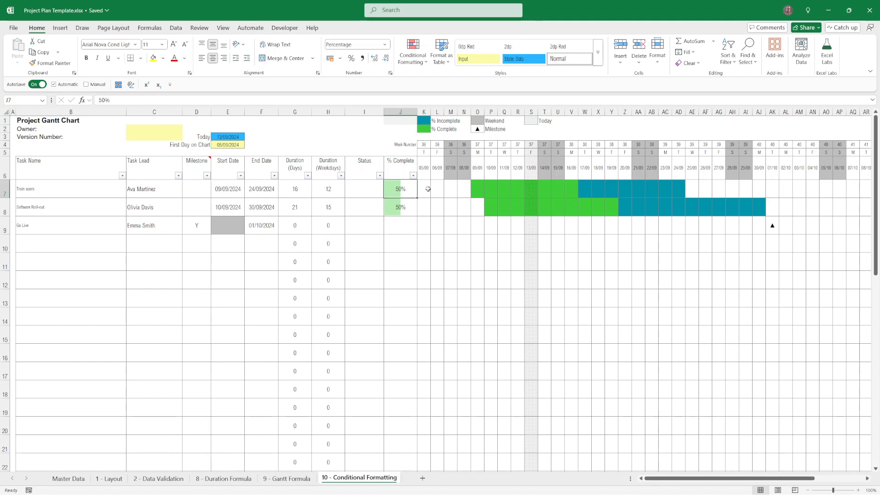
{"action": "type", "text": "15"}
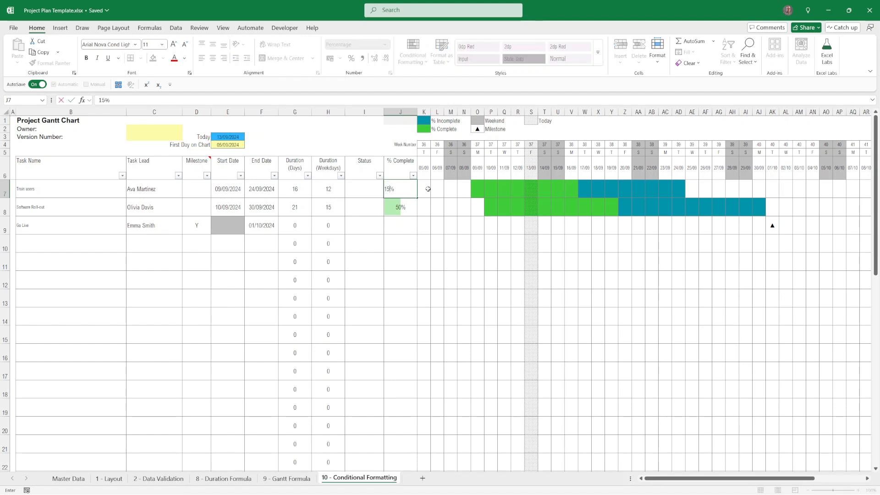
{"action": "key", "text": "Return"}
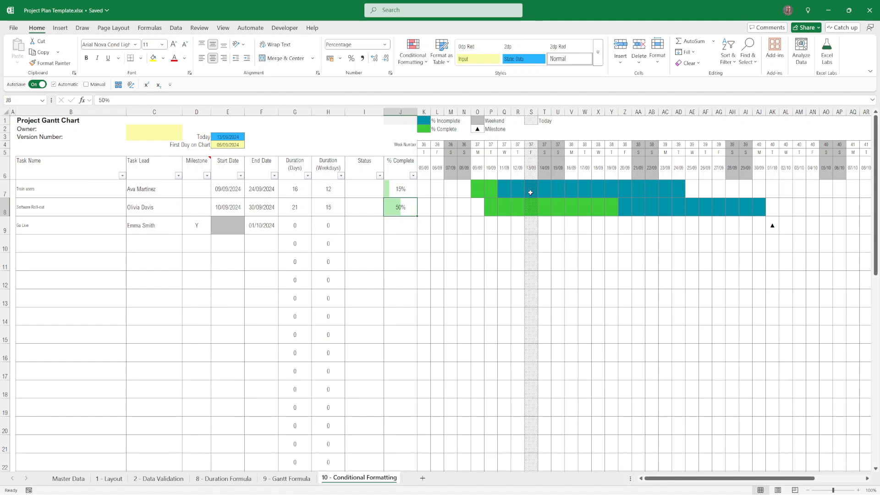
{"action": "left_click_drag", "start_coordinate": [477, 189], "coordinate": [534, 188]}
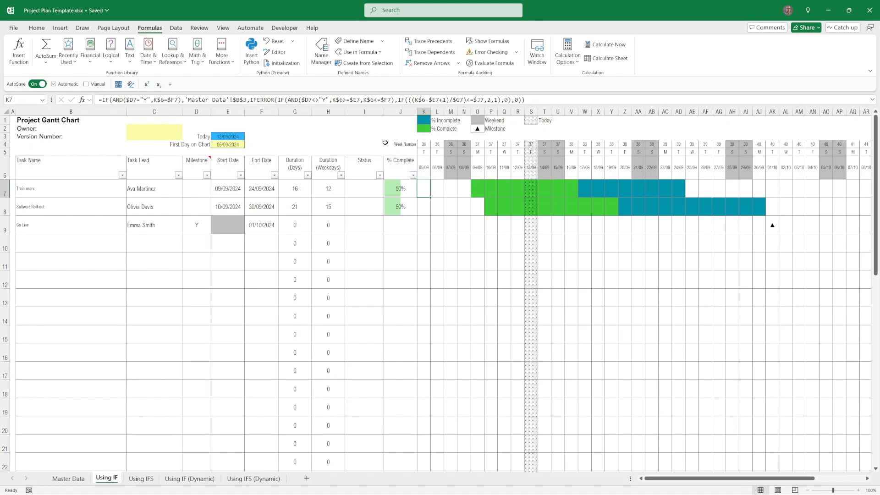
Step: Switch from the Using IF sheet to the Using IFS sheet to examine its Gantt formula in K7
{"action": "key", "text": "ctrl+Page_Down"}
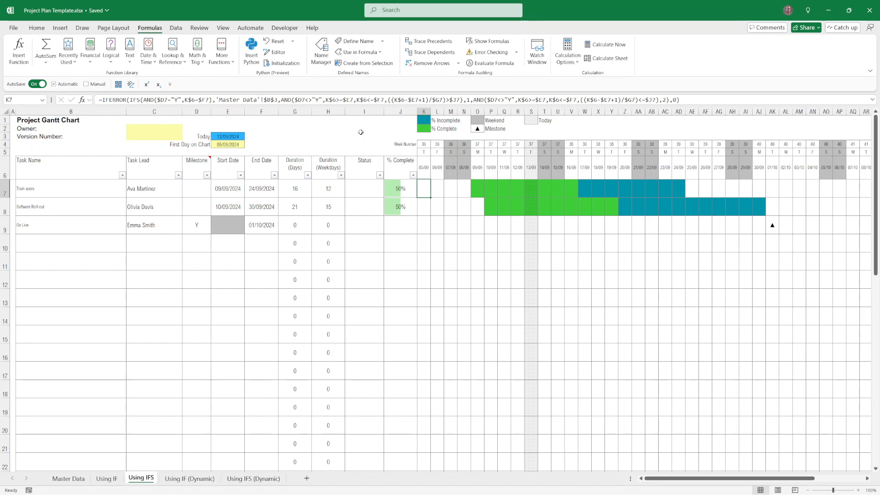
Step: Switch to the Using IF (Dynamic) sheet and examine how the Gantt formula in K7 spills into the neighbouring cells
{"action": "key", "text": "ctrl+Page_Down"}
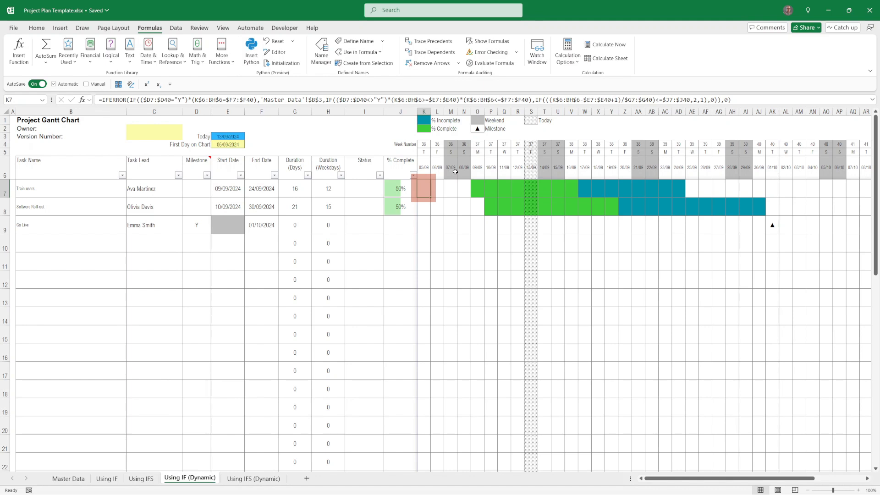
{"action": "key", "text": "Right"}
{"action": "key", "text": "Down"}
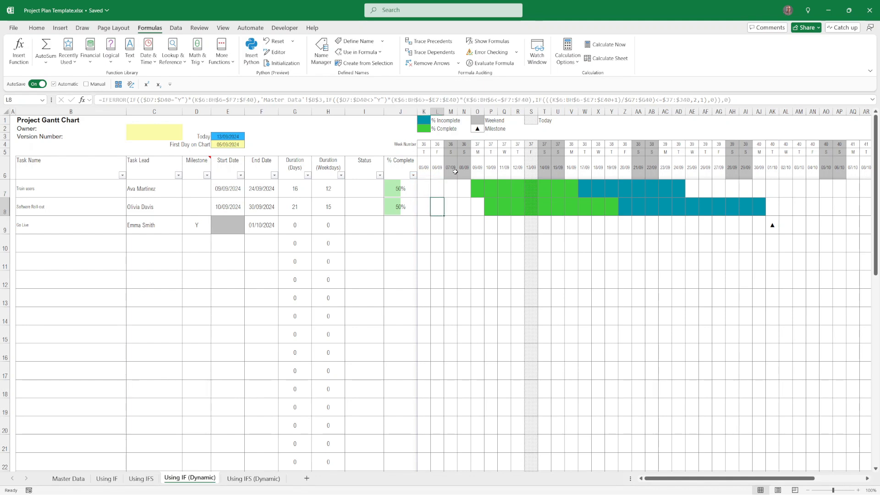
{"action": "key", "text": "Up"}
{"action": "key", "text": "Right"}
{"action": "key", "text": "Down"}
{"action": "key", "text": "Up"}
{"action": "key", "text": "Left"}
{"action": "key", "text": "Left"}
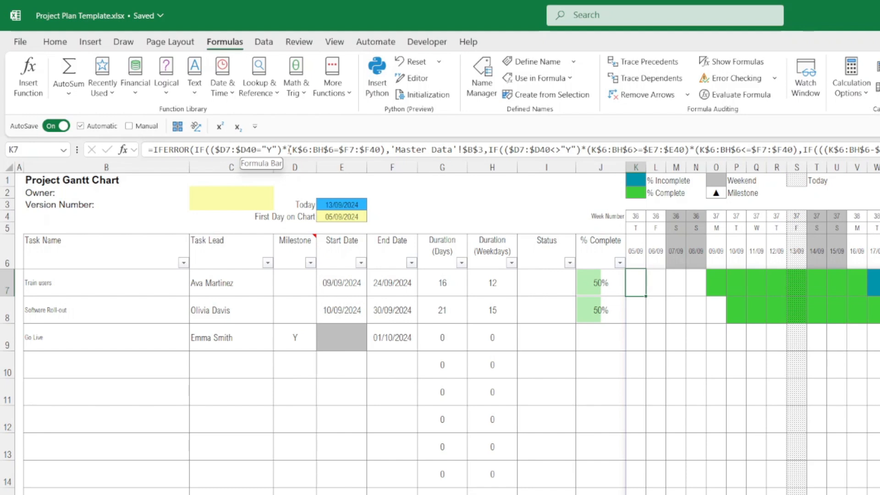
Step: Open K7's dynamic IF formula to examine its multiplied milestone and date conditions, then leave it without editing
{"action": "left_click", "coordinate": [289, 150]}
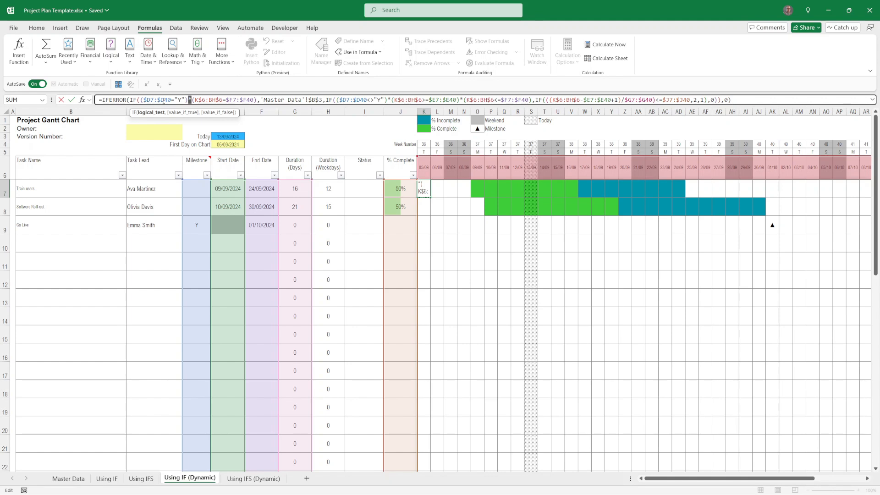
{"action": "left_click", "coordinate": [164, 100]}
{"action": "key", "text": "Escape"}
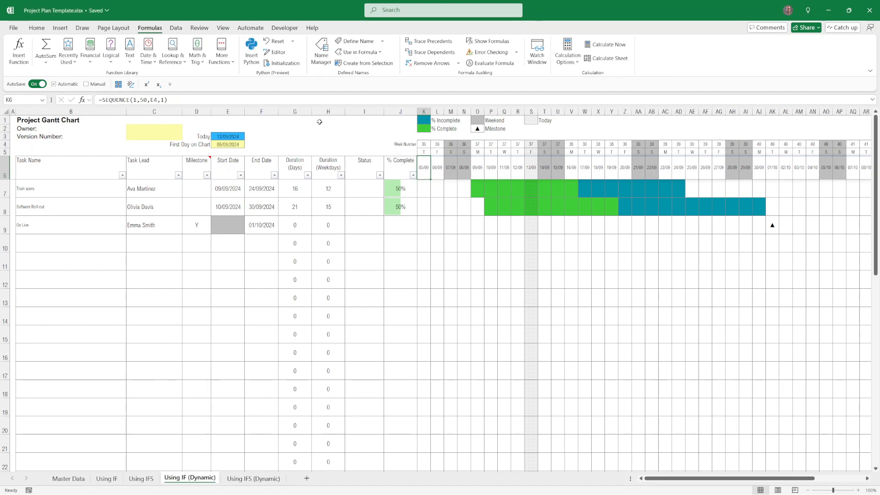
Step: Examine the dynamic header formulas for the dates in K6, the weekday letters in K5 and the week numbers in K4
{"action": "key", "text": "Right"}
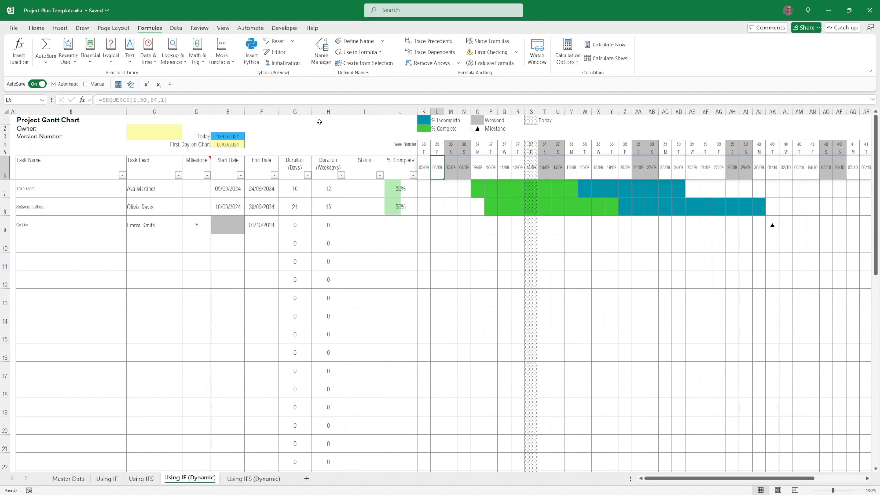
{"action": "key", "text": "Left"}
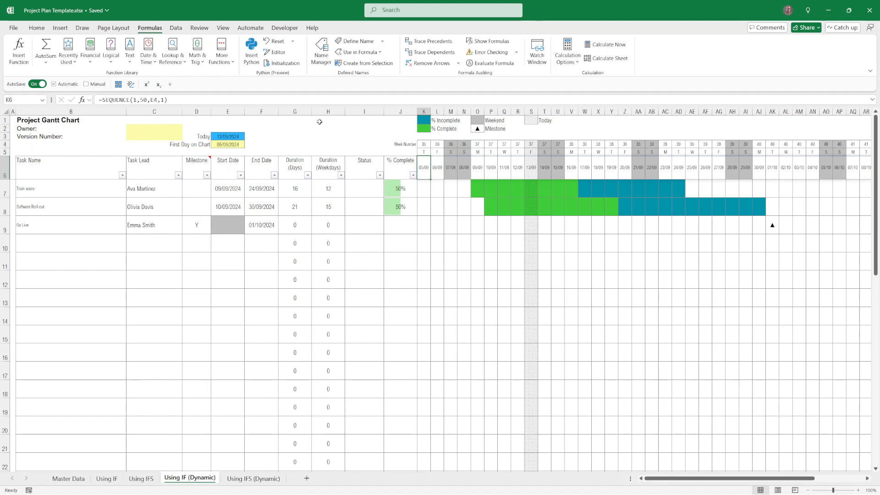
{"action": "key", "text": "Up"}
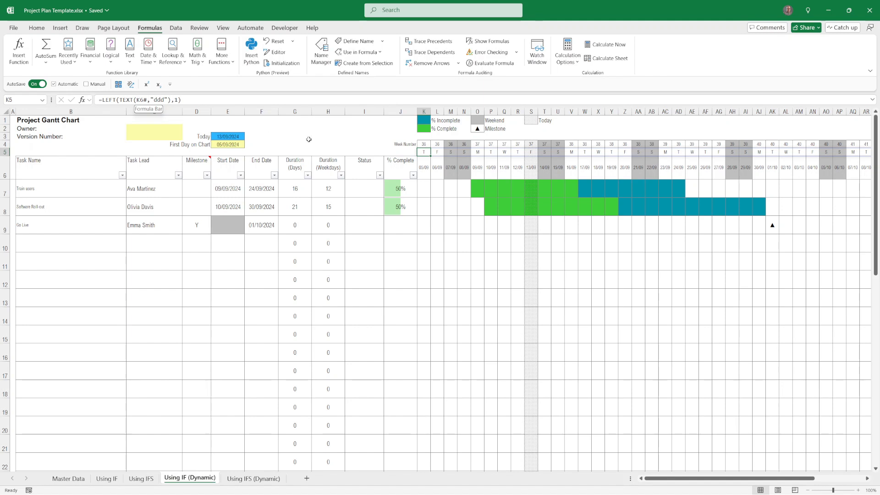
{"action": "key", "text": "Up"}
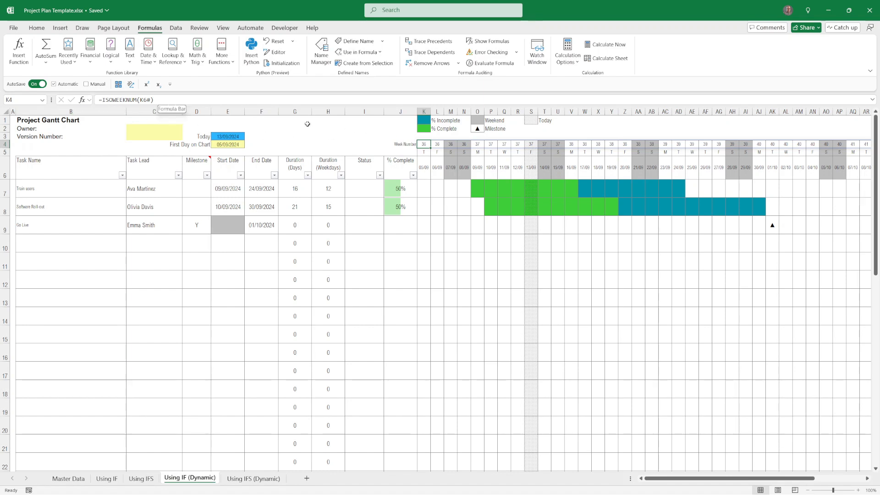
Step: Examine the dynamic array formulas for Duration (Days) in G7 and Duration (Weekdays) in H7
{"action": "key", "text": "Down"}
{"action": "key", "text": "Down"}
{"action": "key", "text": "Down"}
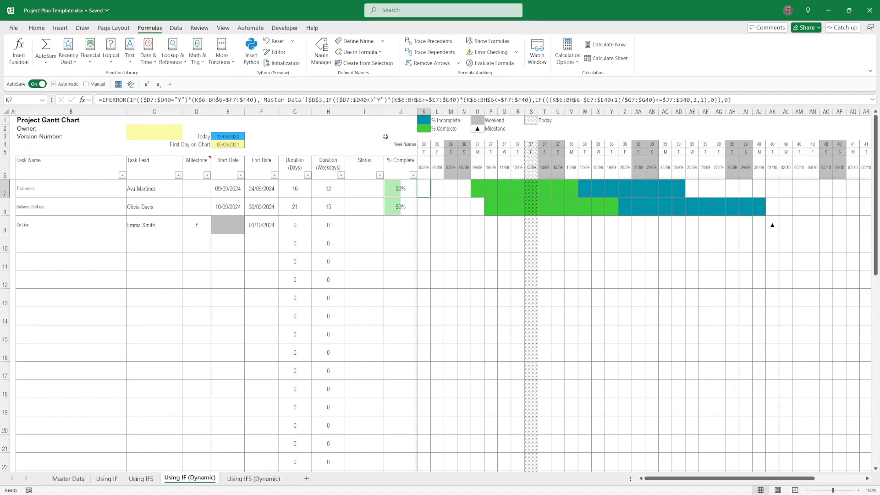
{"action": "key", "text": "Left"}
{"action": "key", "text": "Left"}
{"action": "key", "text": "Left"}
{"action": "key", "text": "Left"}
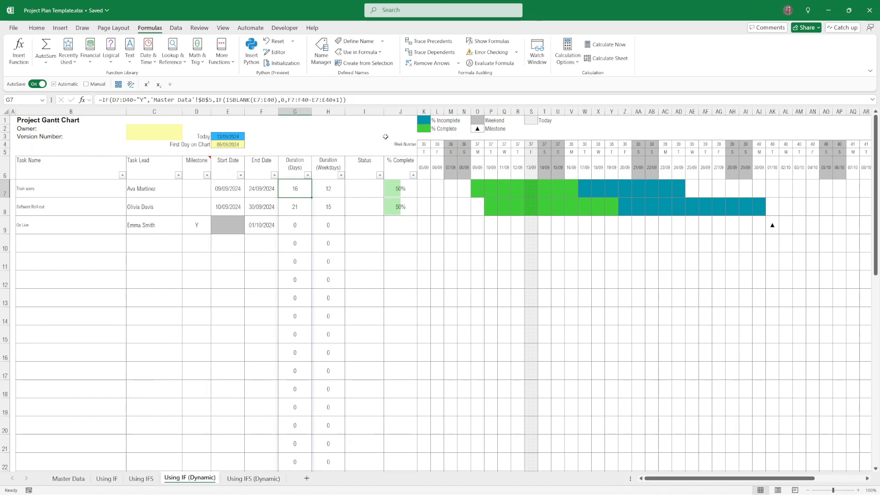
{"action": "key", "text": "Right"}
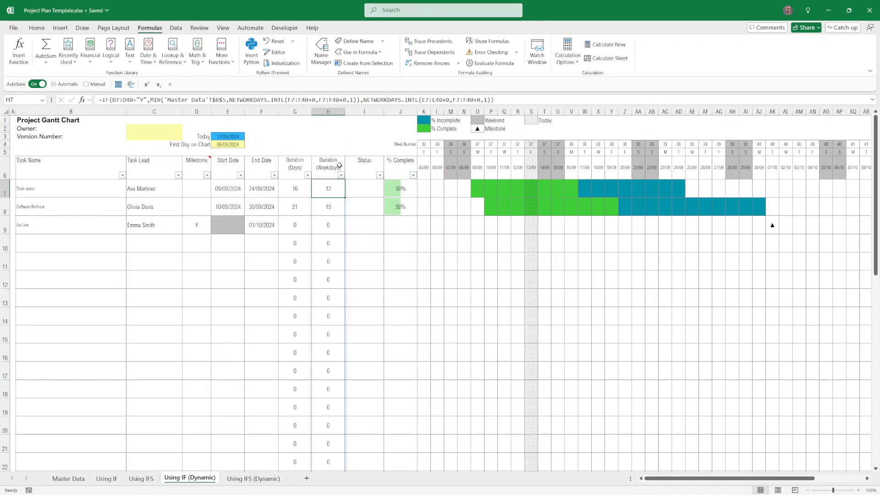
Step: Switch to the Using IFS (Dynamic) sheet and examine the Gantt formula in K7
{"action": "key", "text": "ctrl+Page_Down"}
{"action": "left_click", "coordinate": [426, 191]}
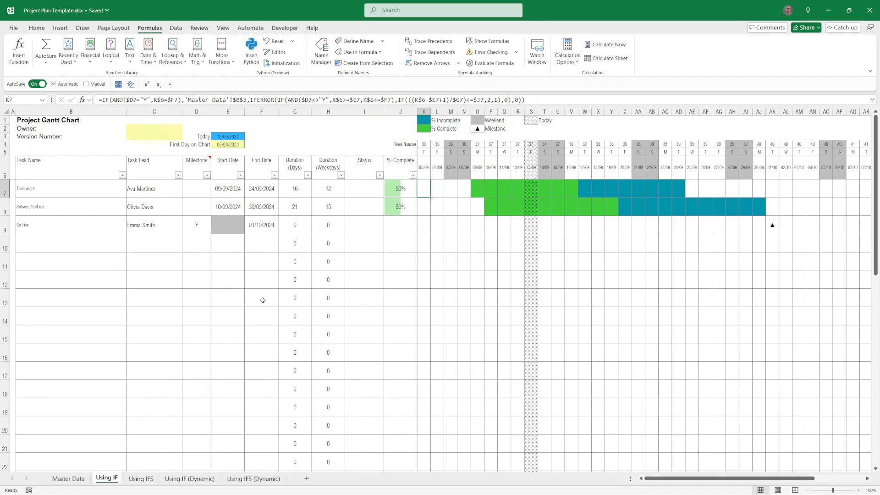
Step: Examine the end of the task table on the Using IF sheet by selecting its last row, row 40
{"action": "scroll", "coordinate": [459, 327], "scroll_direction": "down", "scroll_amount": 7}
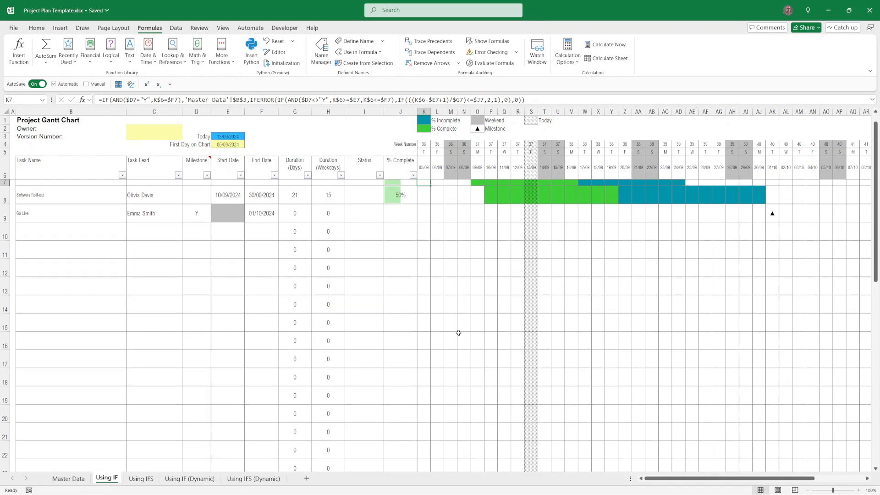
{"action": "left_click", "coordinate": [5, 388]}
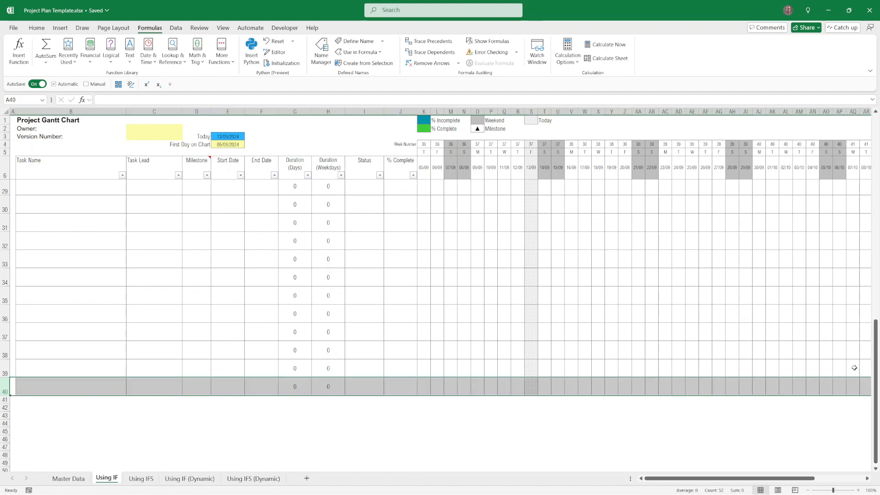
{"action": "scroll", "coordinate": [421, 367], "scroll_direction": "up", "scroll_amount": 7}
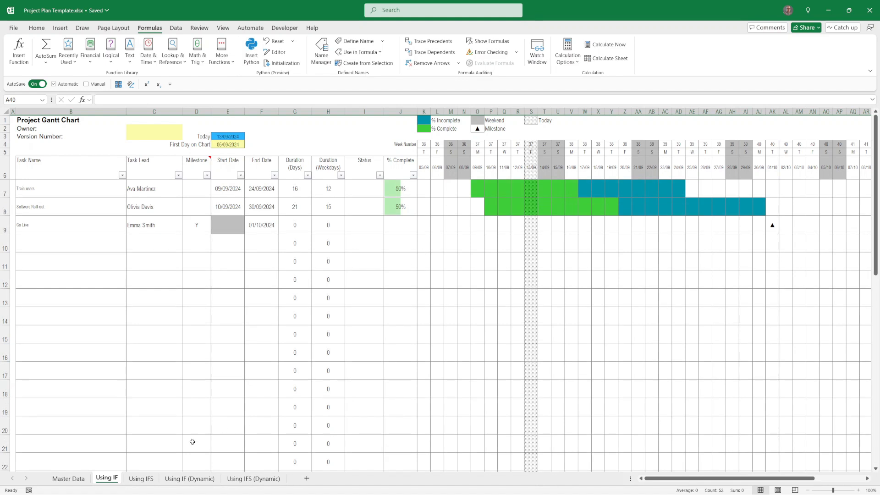
Step: Return to the Using IF (Dynamic) sheet and select the whole of row 12 within the task table
{"action": "left_click", "coordinate": [185, 478]}
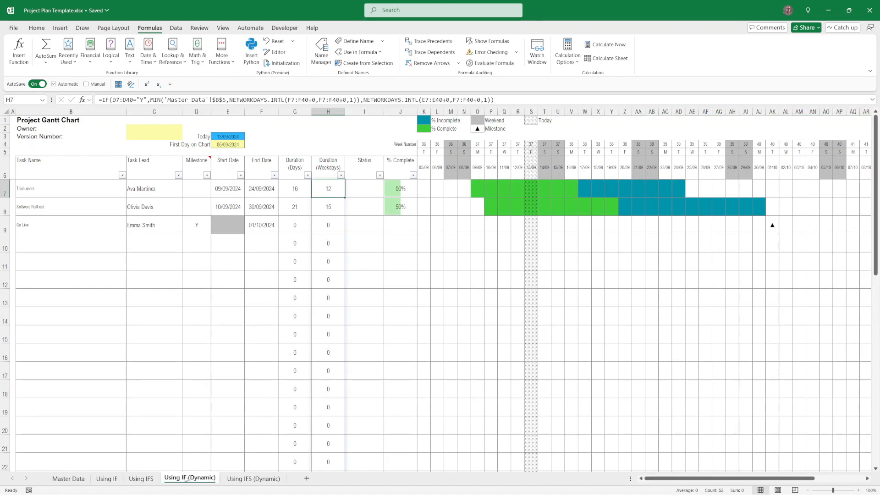
{"action": "left_click", "coordinate": [4, 284]}
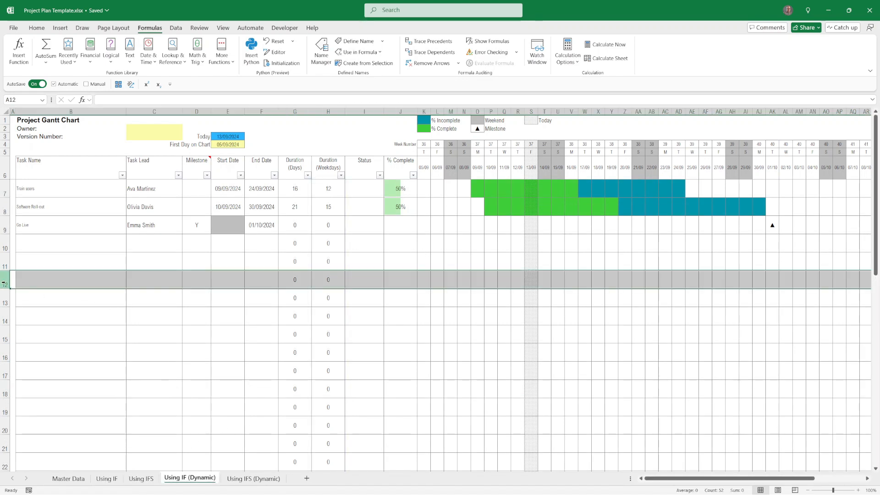